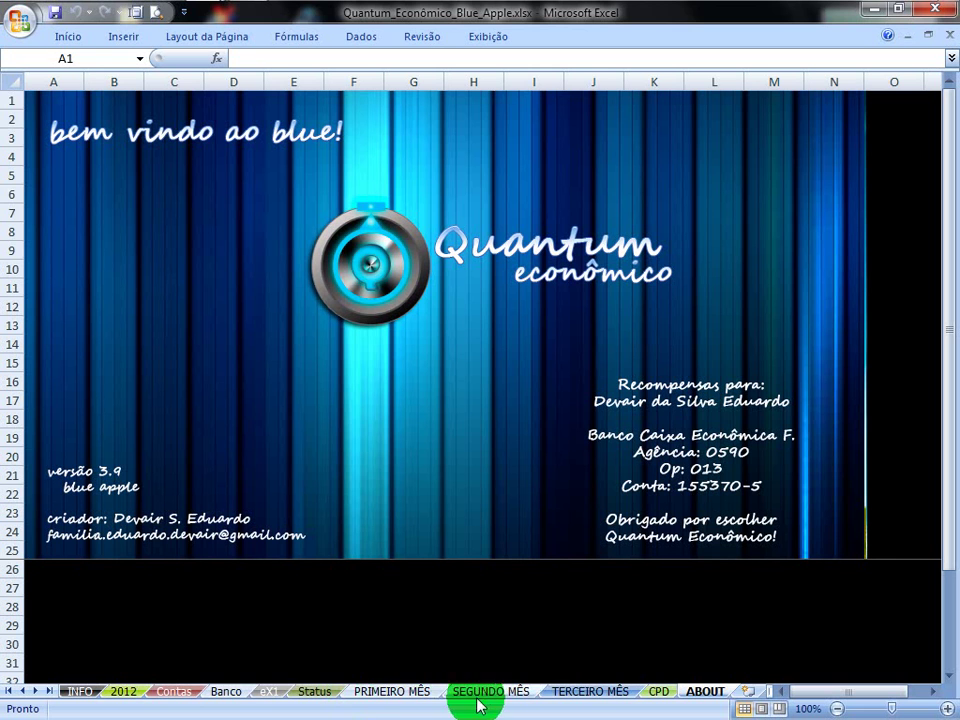
# Step: Browse the PRIMEIRO, SEGUNDO and TERCEIRO MÊS sheets, then go back to the ABOUT welcome sheet
pyautogui.click(407, 691)
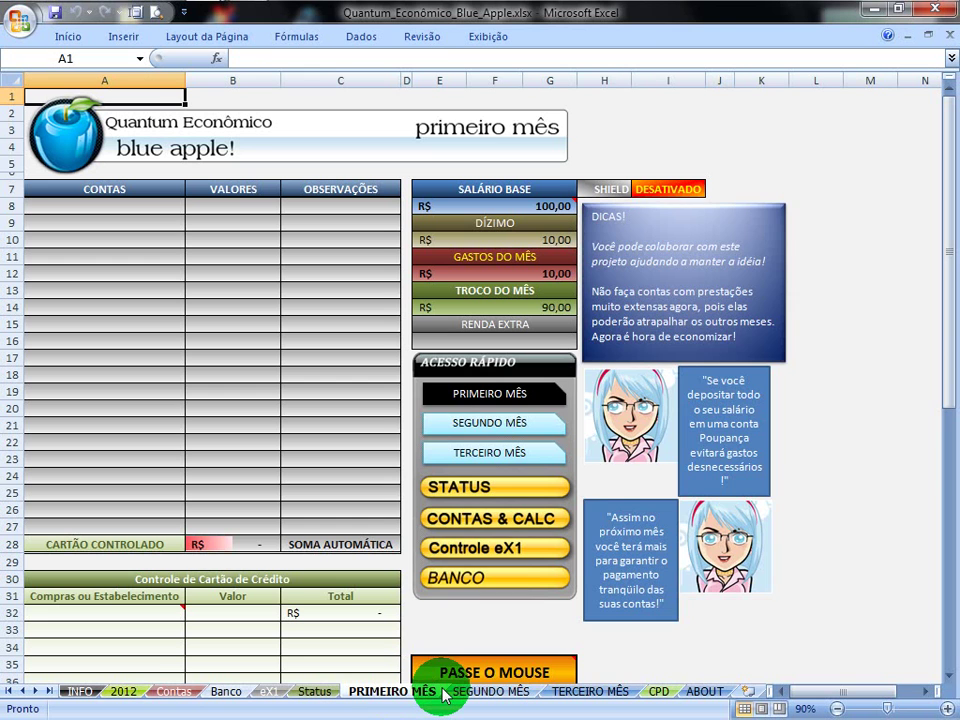
pyautogui.click(470, 695)
pyautogui.click(590, 691)
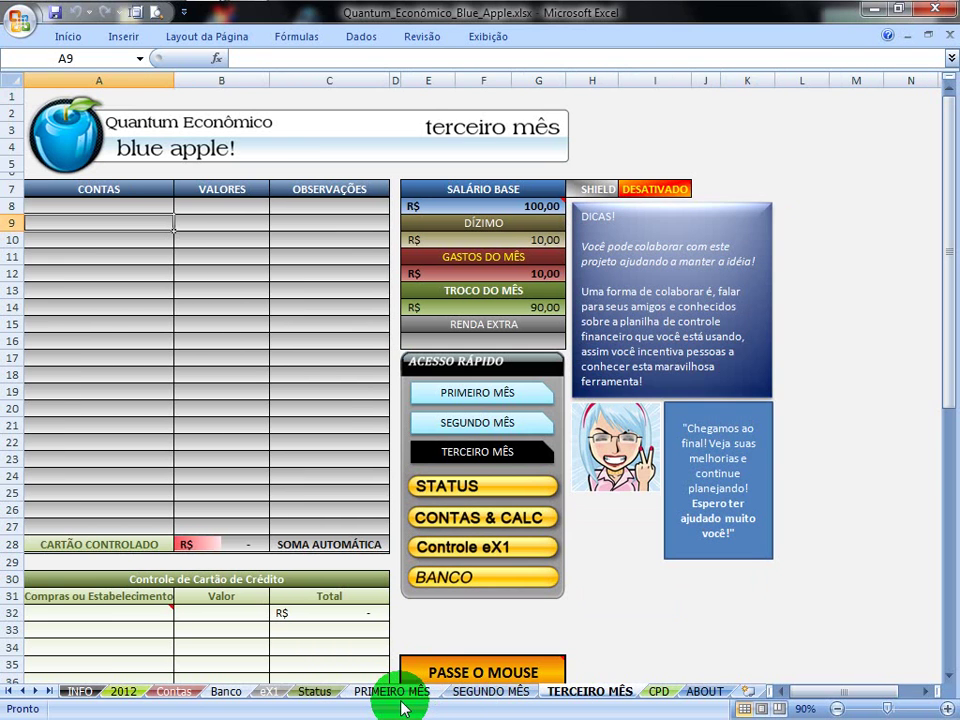
pyautogui.click(690, 691)
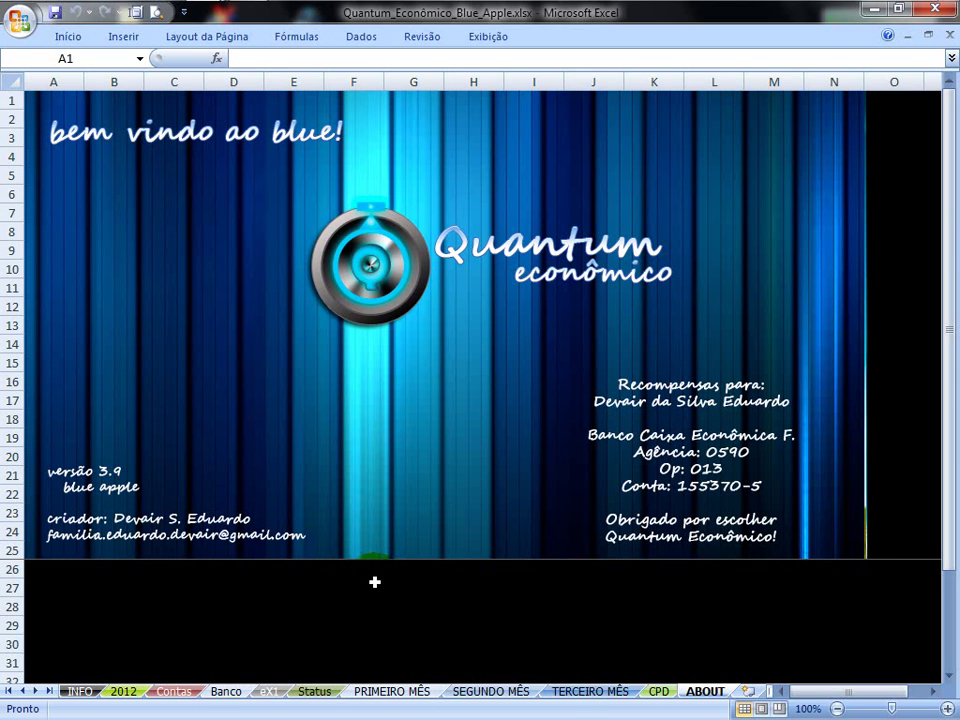
pyautogui.click(585, 693)
# Step: Open the Banco sheet's QUANTUM BANCO 2.0 register and select cell A7 for the first entry
pyautogui.click(237, 688)
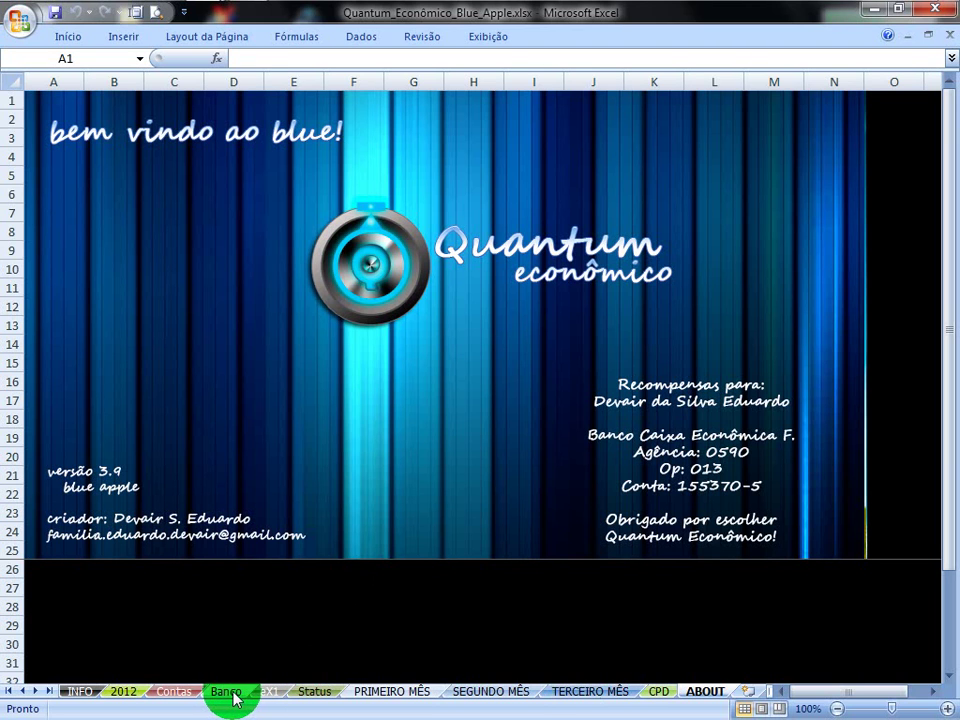
pyautogui.click(214, 694)
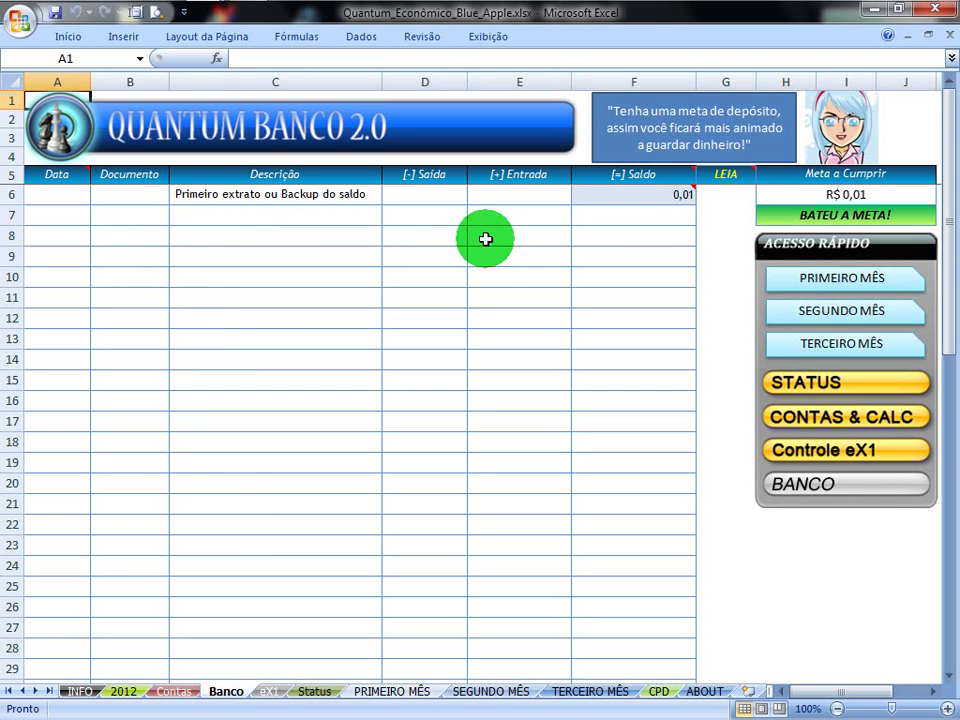
pyautogui.click(89, 220)
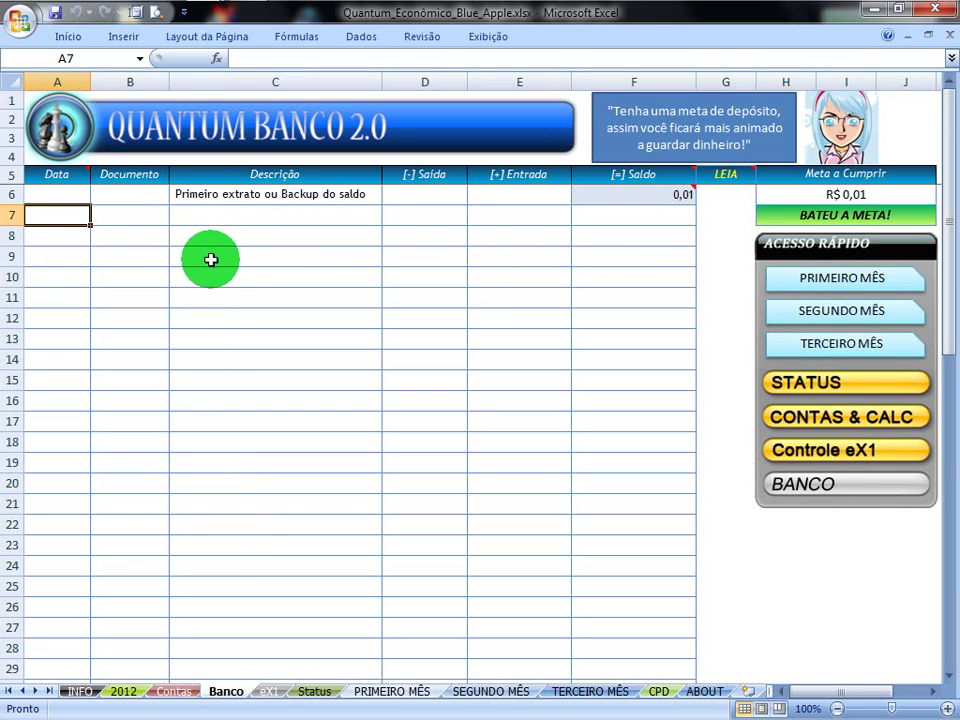
pyautogui.scroll(-2, 580, 284)
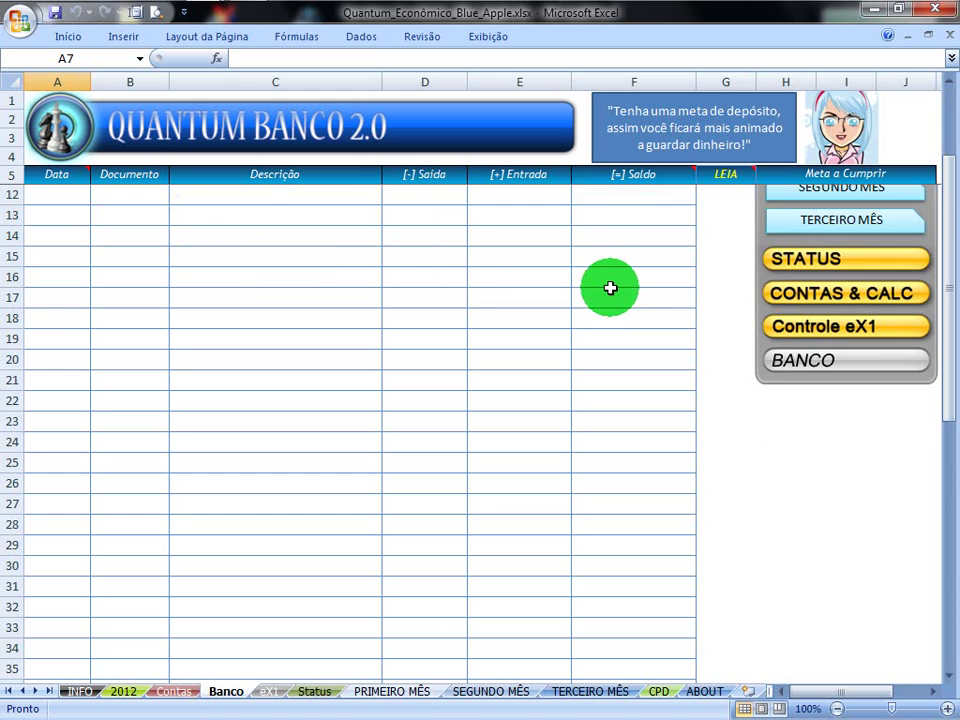
pyautogui.scroll(2, 546, 294)
pyautogui.click(43, 193)
pyautogui.click(103, 212)
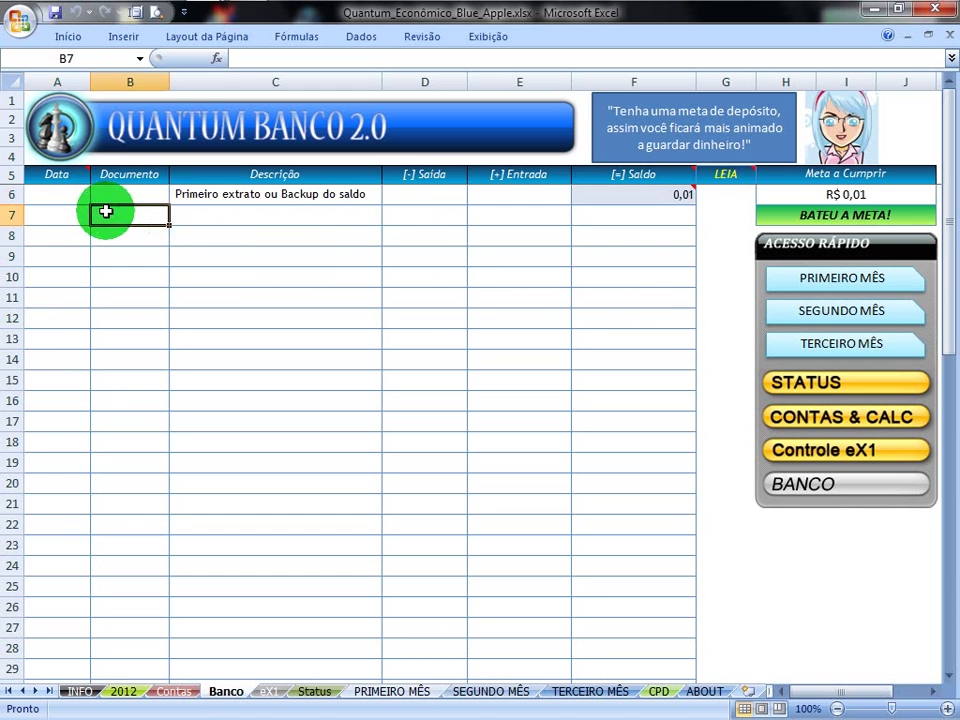
pyautogui.click(78, 209)
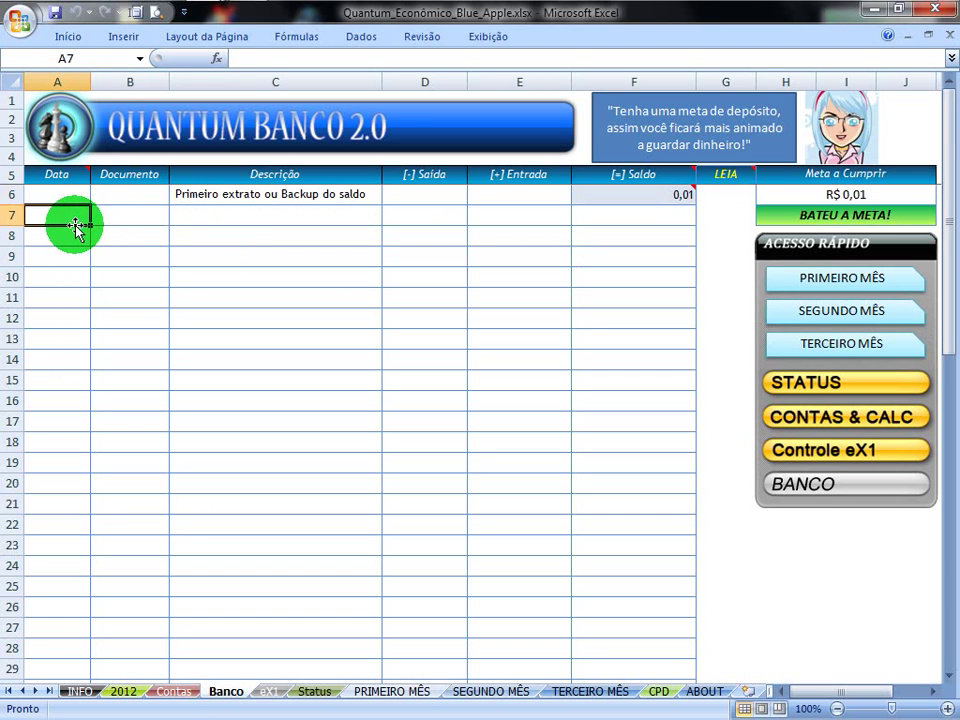
# Step: Enter 01/01/11 as the date in cell A7 of the Banco register
pyautogui.write('1/1/20')
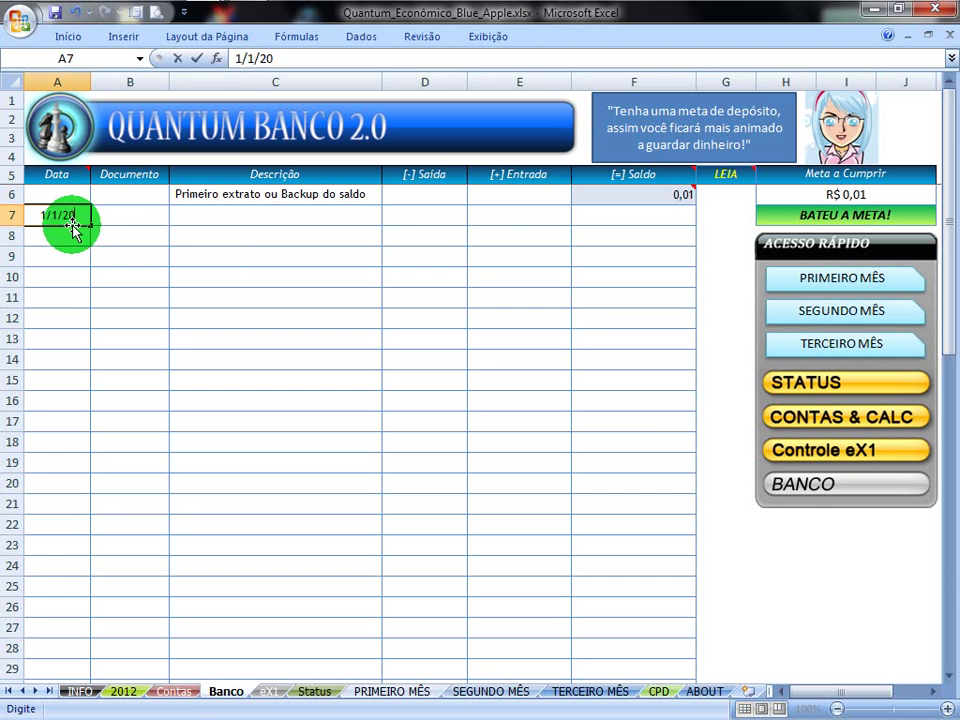
pyautogui.write('11')
pyautogui.press('Return')
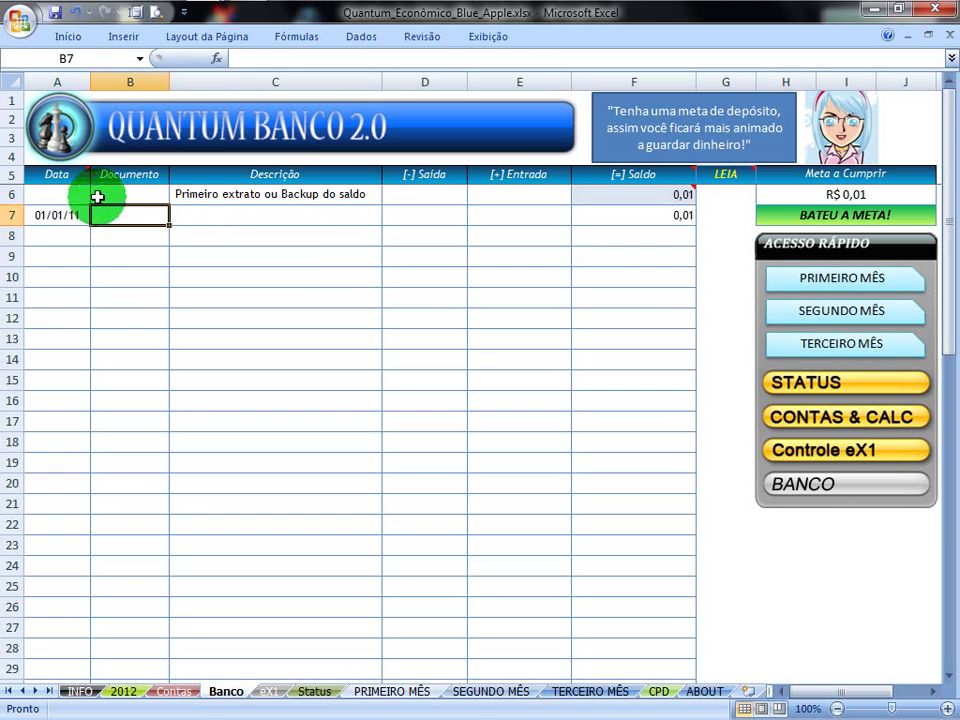
pyautogui.moveTo(60, 177)
pyautogui.mouseDown()
pyautogui.moveTo(525, 194)
pyautogui.moveTo(619, 392)
pyautogui.mouseUp()
pyautogui.click(633, 318)
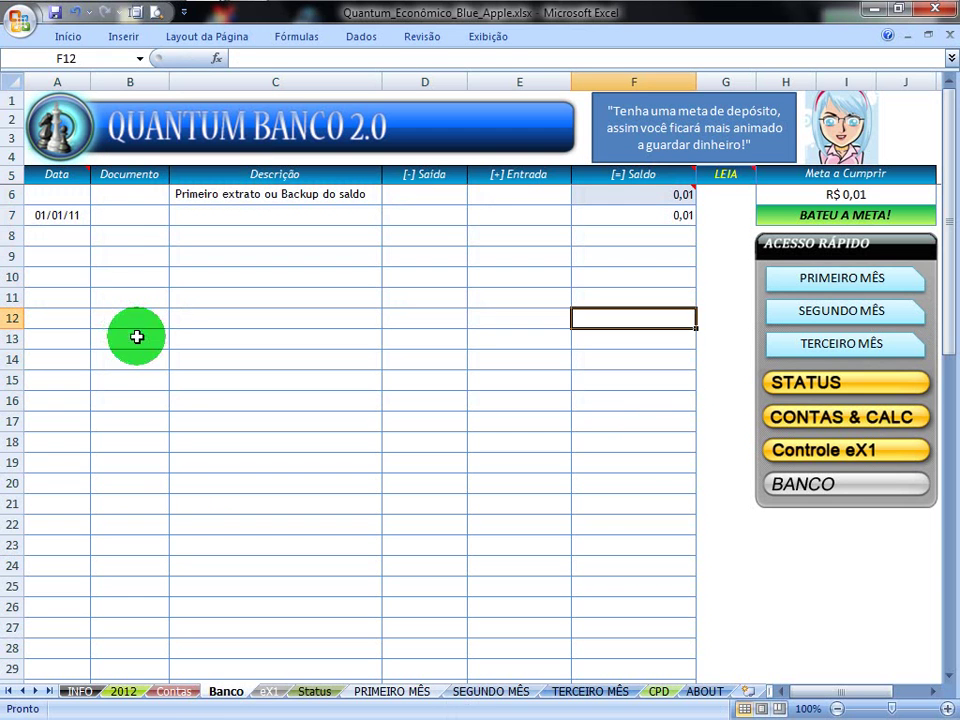
pyautogui.click(77, 213)
pyautogui.click(129, 212)
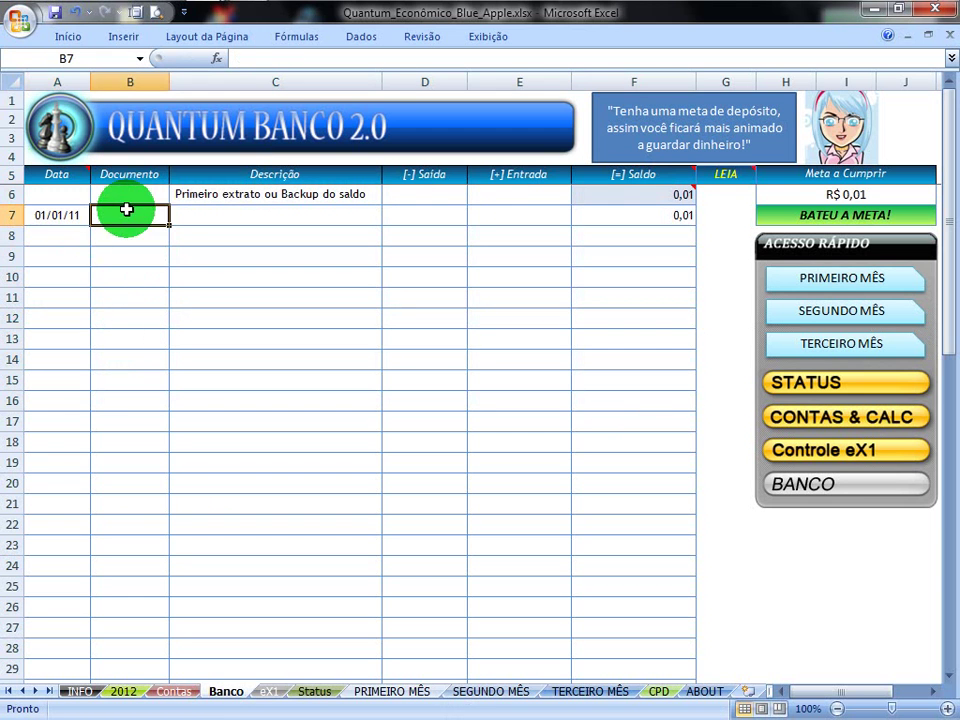
# Step: Review the Data, Documento and Descrição headings and the Saldo column down to F12
pyautogui.moveTo(54, 215); pyautogui.dragTo(86, 208)
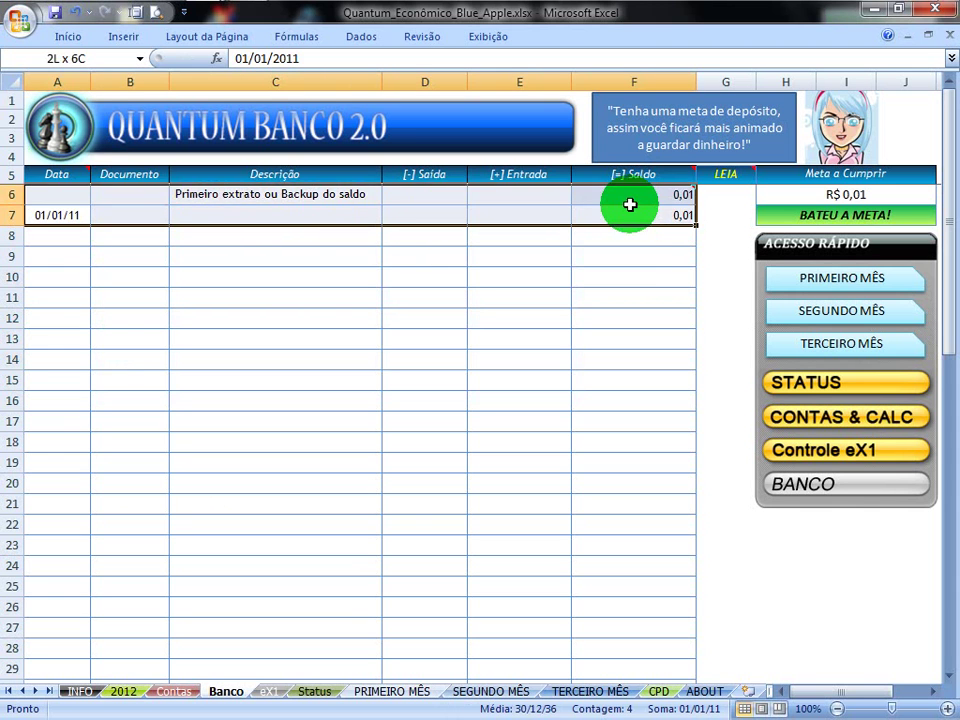
pyautogui.click(88, 177)
pyautogui.moveTo(57, 174)
pyautogui.click(130, 176)
pyautogui.click(270, 177)
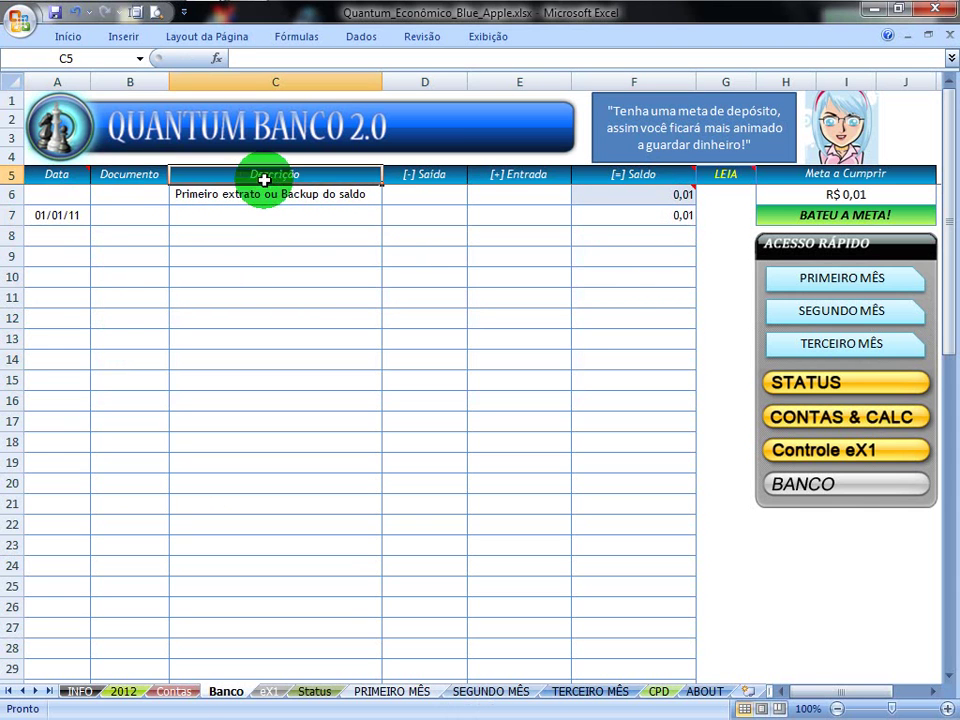
pyautogui.click(96, 212)
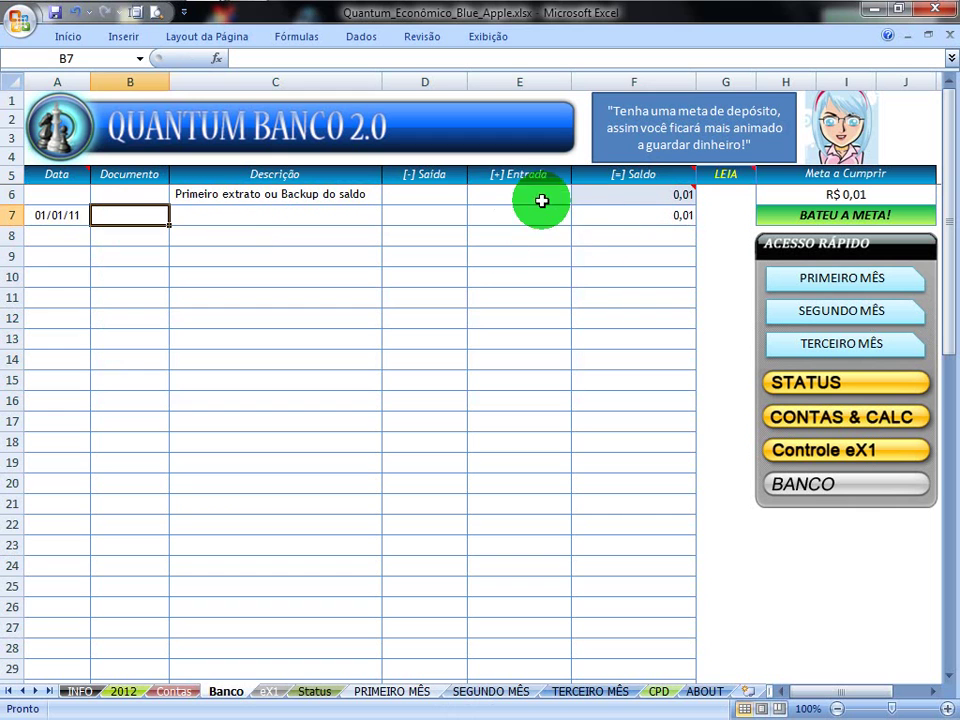
pyautogui.click(595, 214)
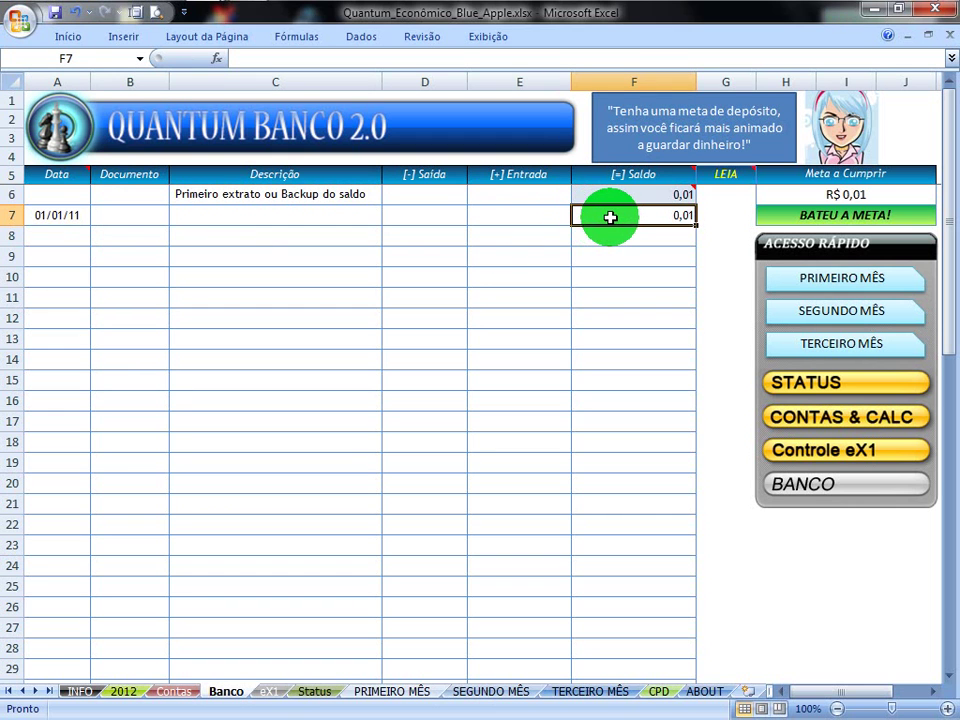
pyautogui.click(624, 240)
pyautogui.click(640, 277)
pyautogui.click(650, 297)
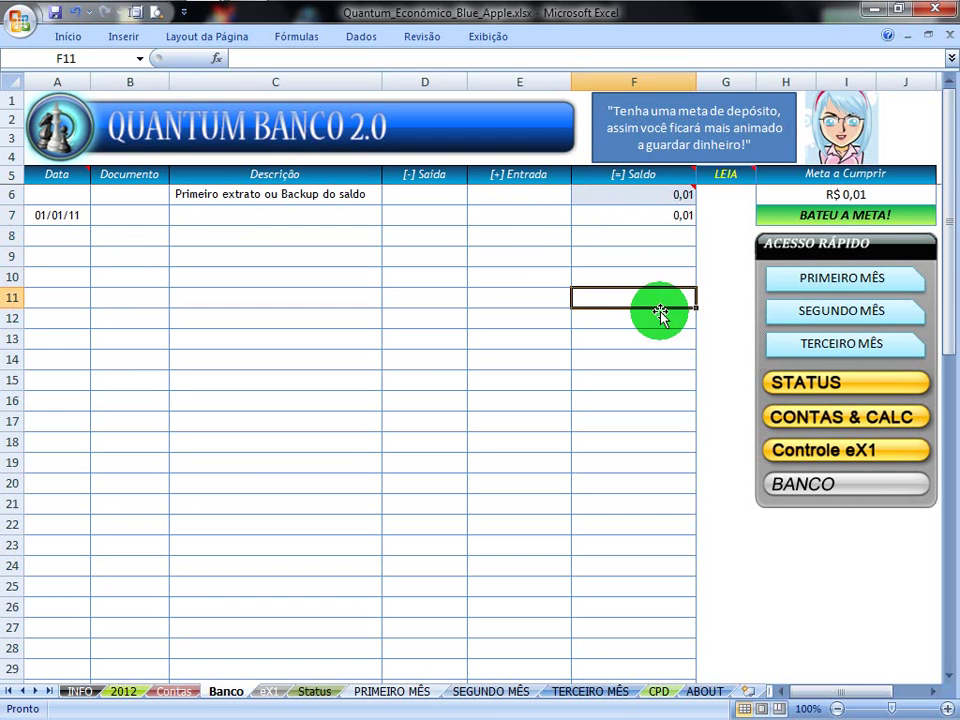
pyautogui.click(655, 318)
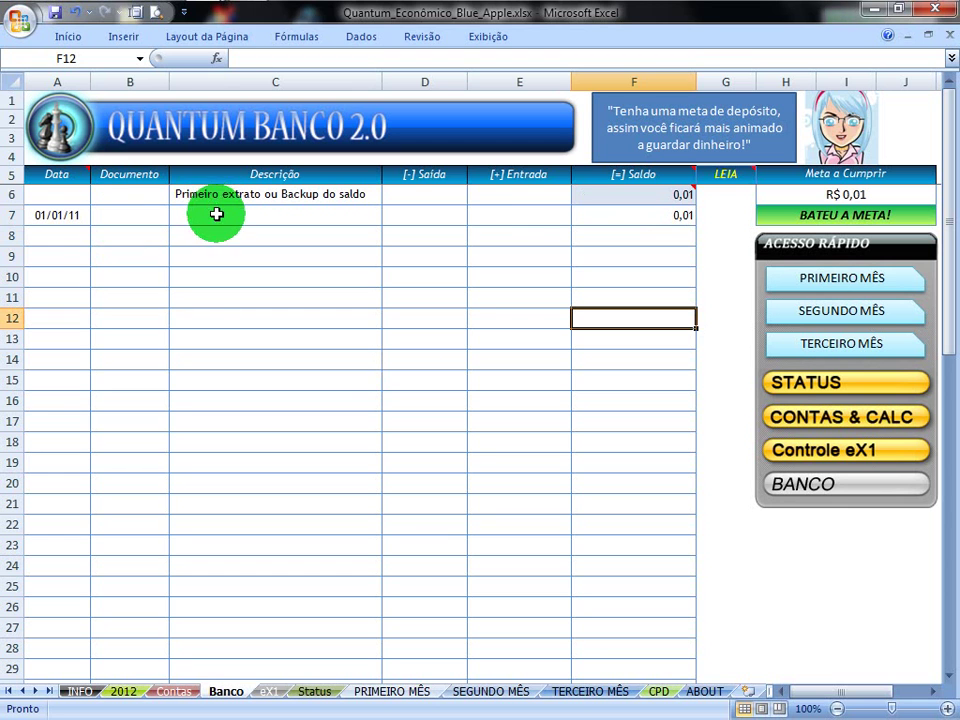
# Step: Inspect the Saída and Entrada columns and the opening balance row A6–F6
pyautogui.click(440, 215)
pyautogui.click(528, 211)
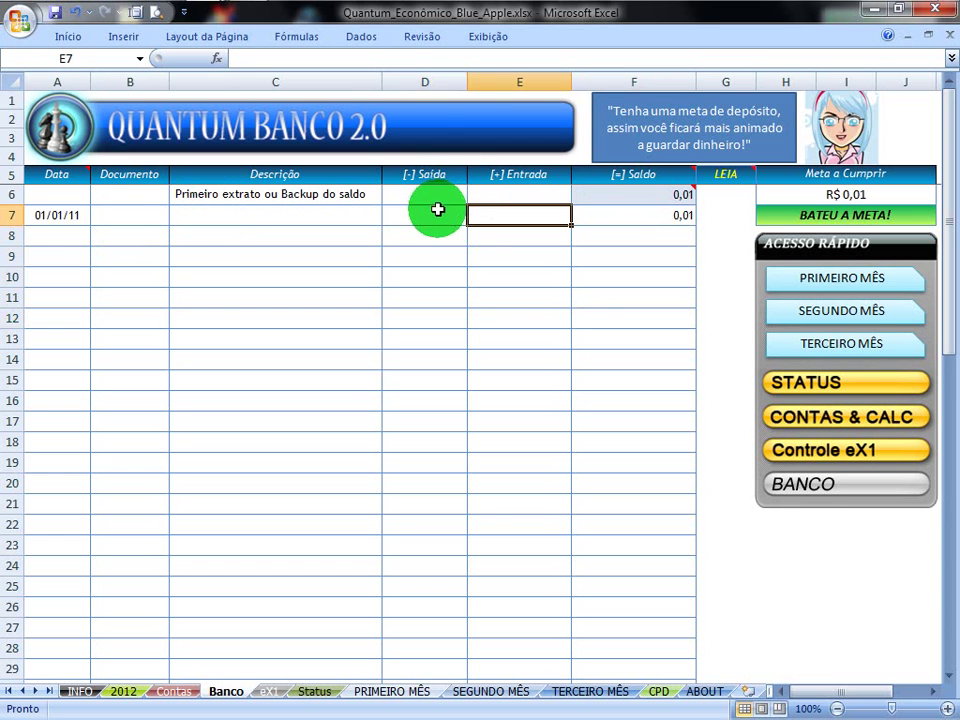
pyautogui.click(437, 210)
pyautogui.click(404, 80)
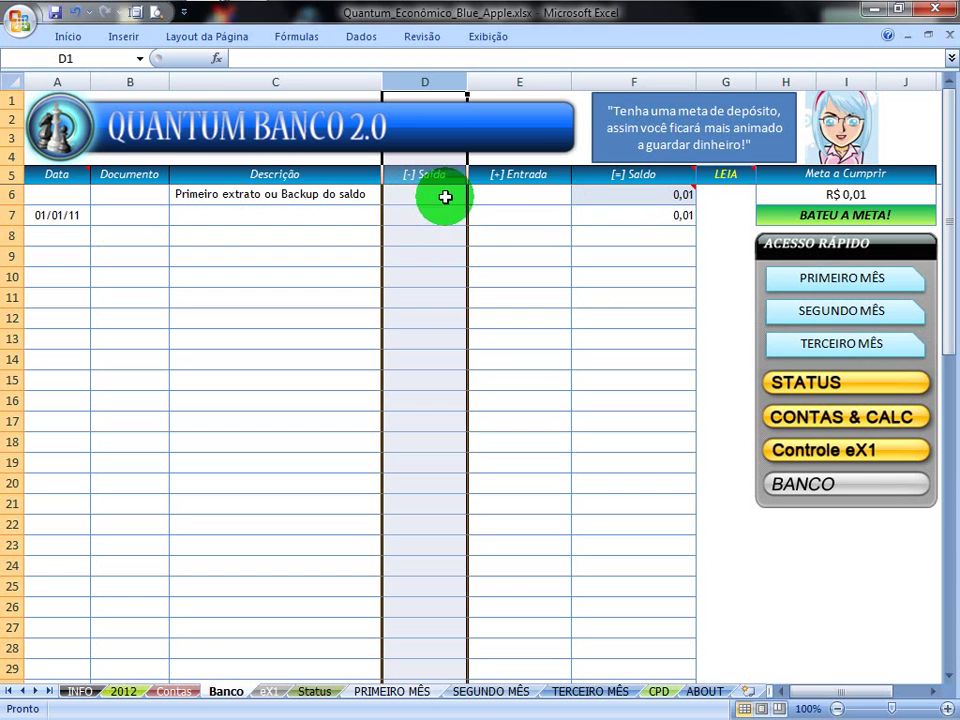
pyautogui.click(525, 80)
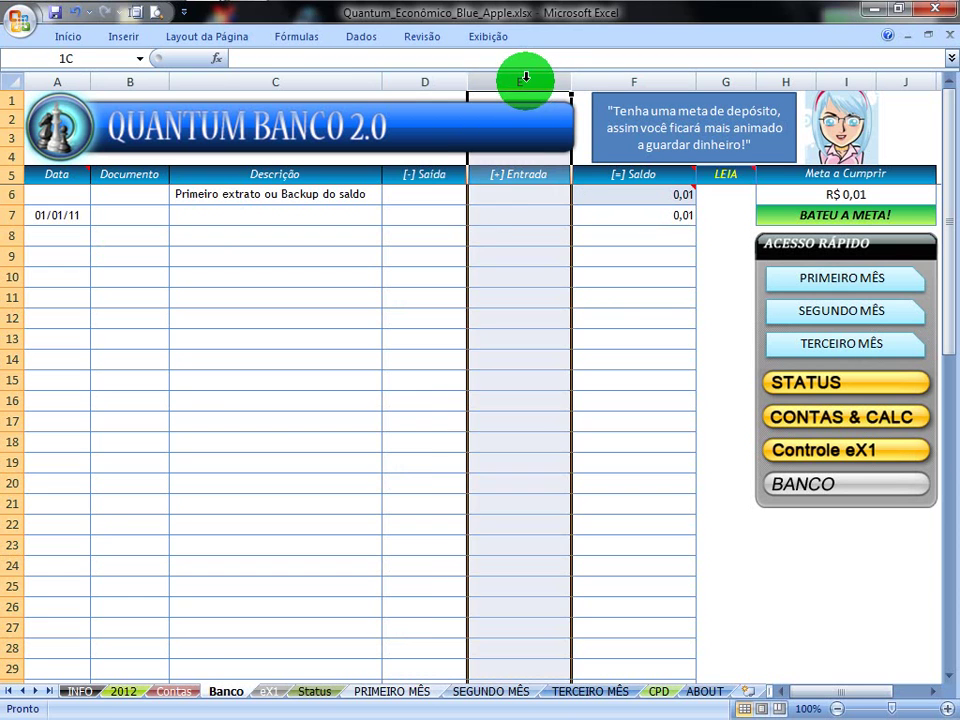
pyautogui.click(493, 211)
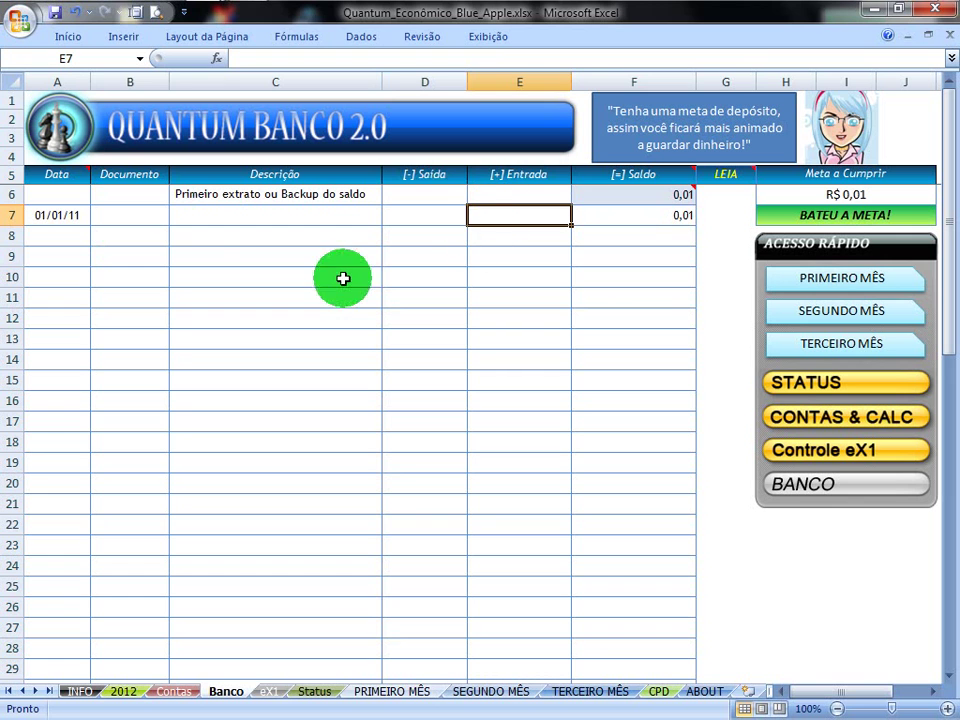
pyautogui.click(80, 196)
pyautogui.moveTo(113, 199); pyautogui.dragTo(606, 195)
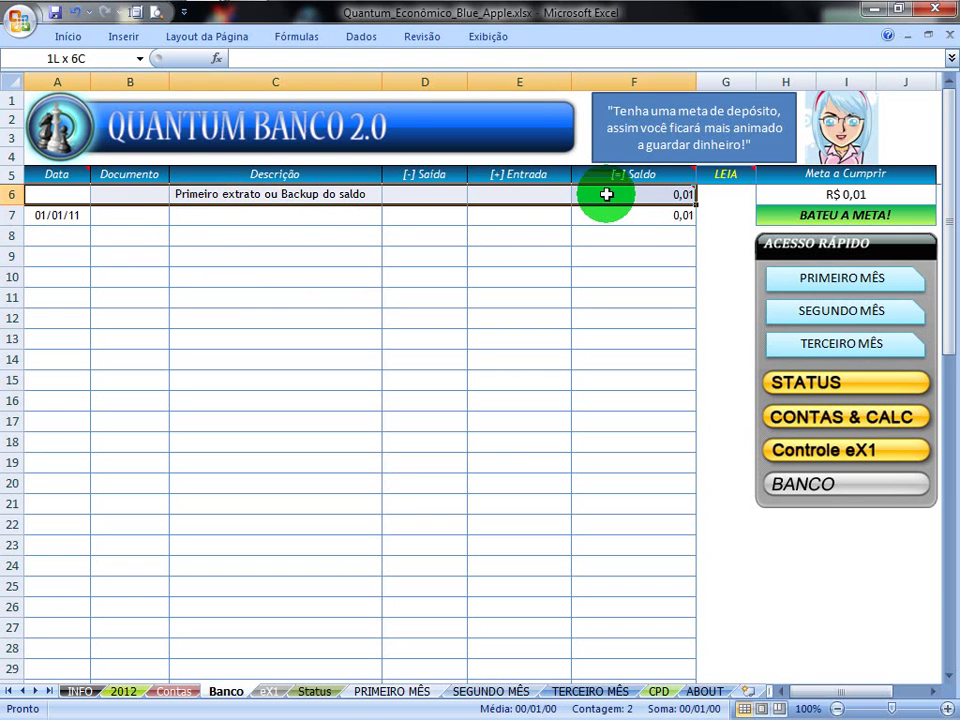
pyautogui.click(291, 198)
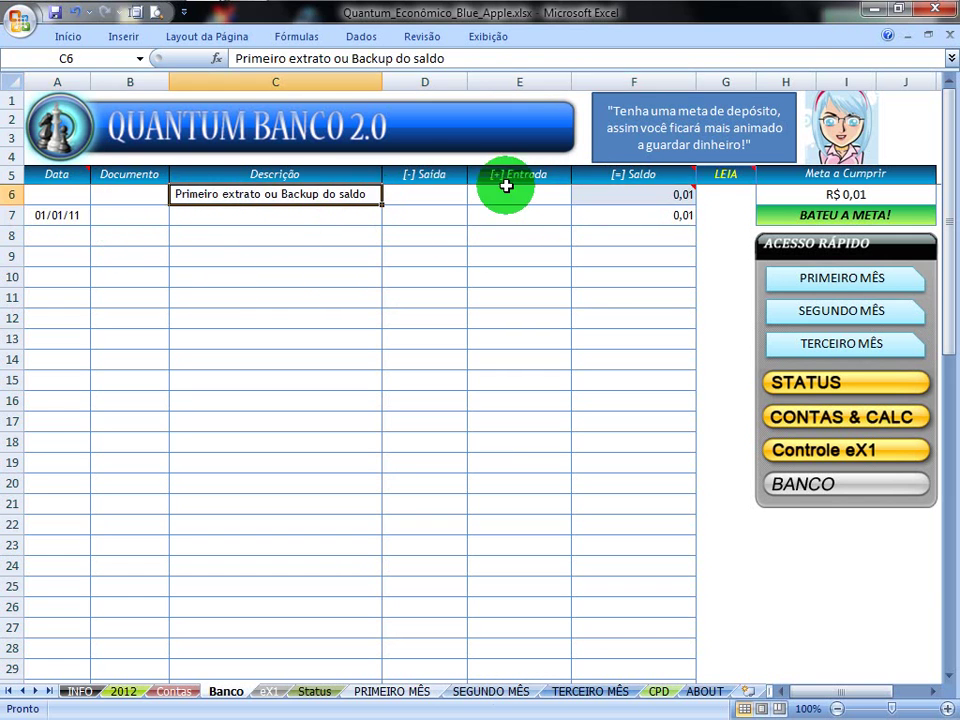
pyautogui.click(606, 197)
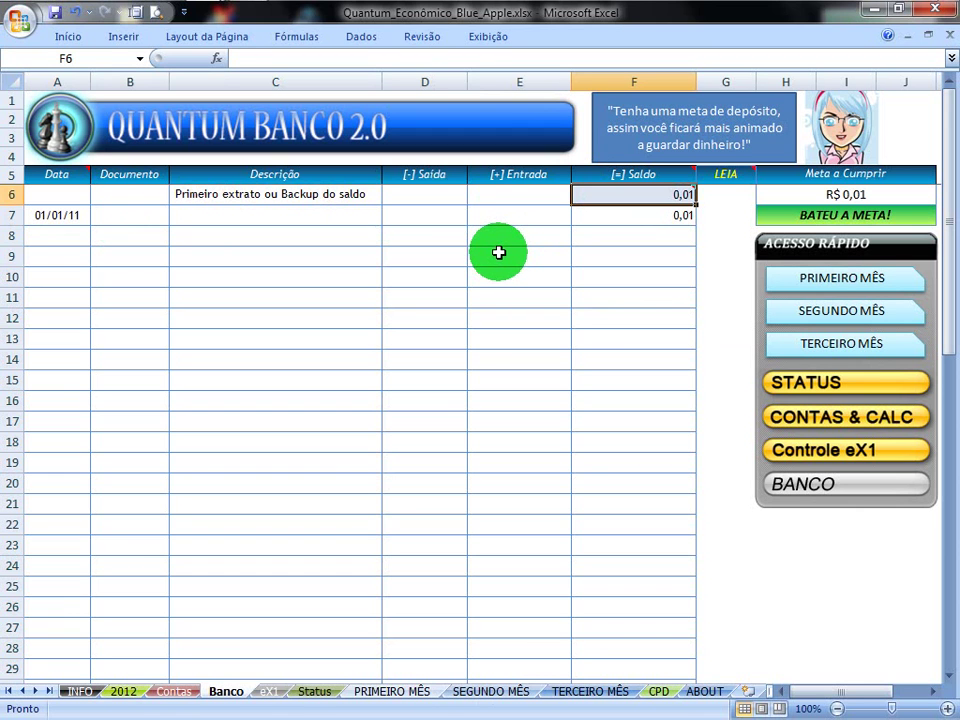
# Step: Enter 150 as the opening balance in F6, then check the goal cells H6 and H7
pyautogui.write('150')
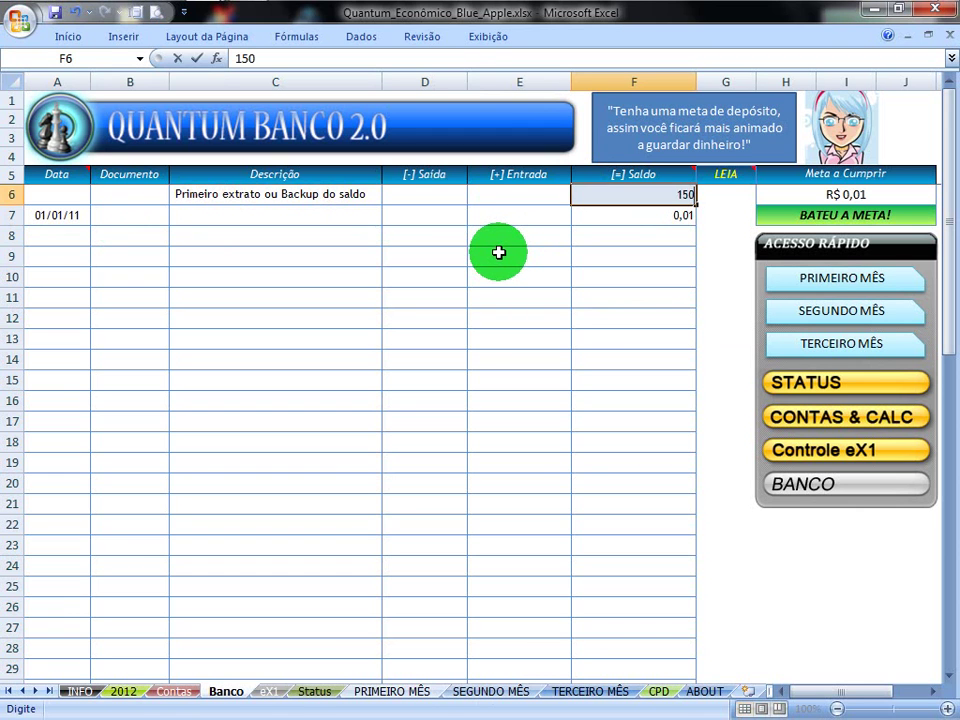
pyautogui.press('Return')
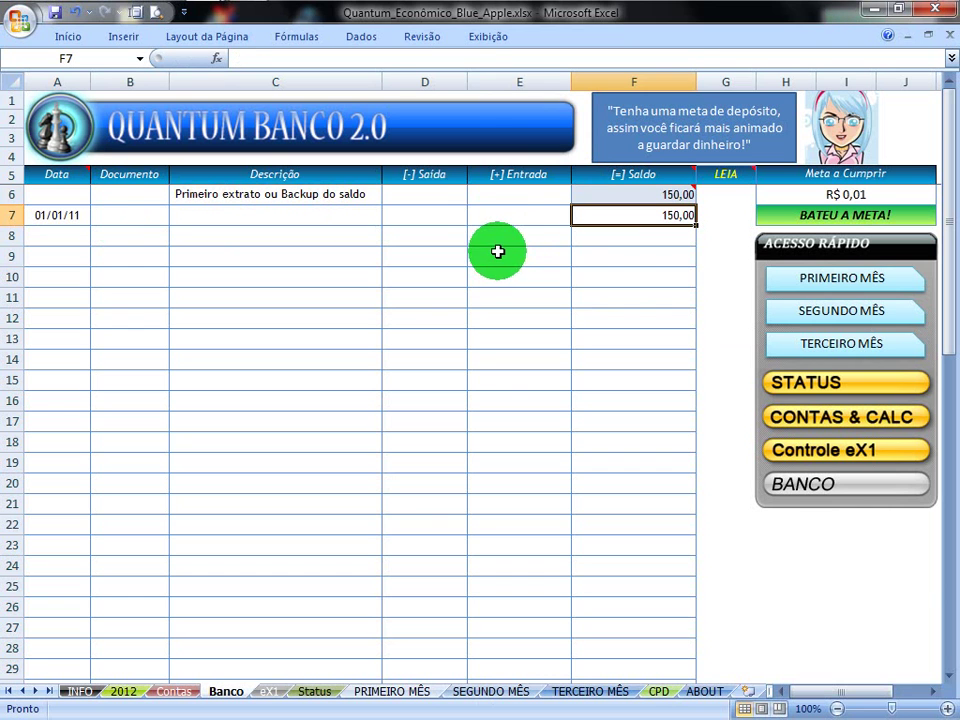
pyautogui.click(842, 195)
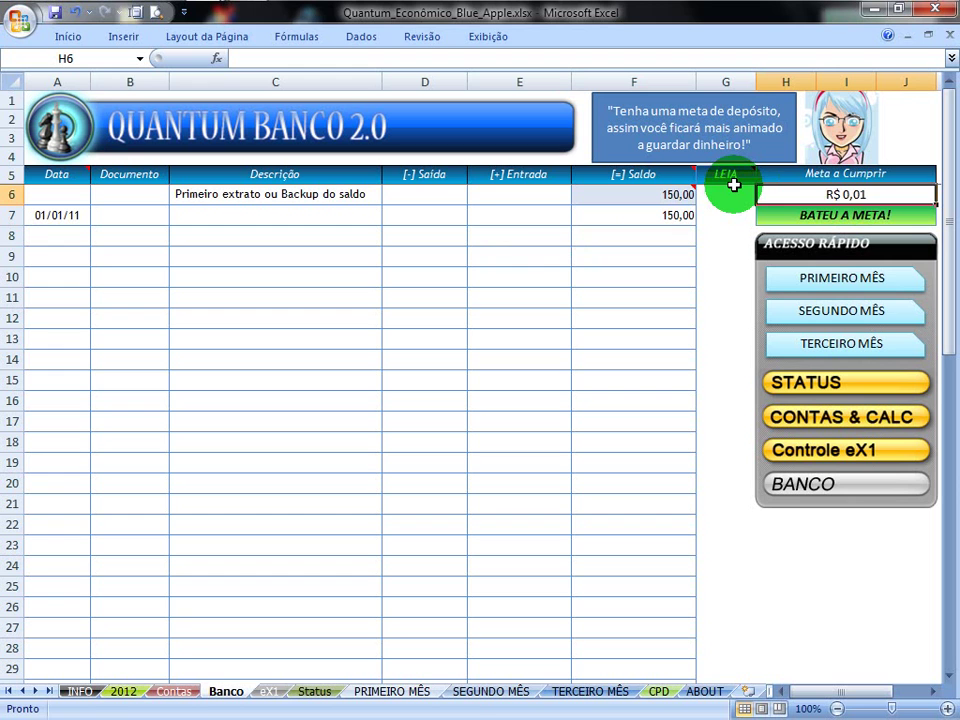
pyautogui.click(782, 212)
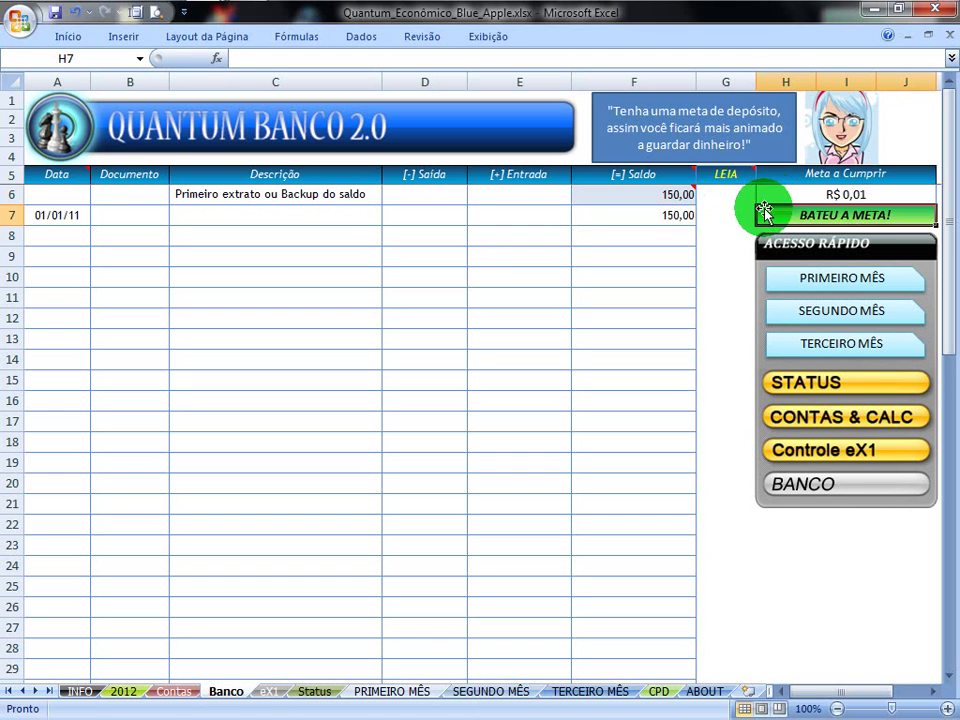
# Step: Change the deposit goal in H6 to 250 and confirm the status now reads INCOMPLETO
pyautogui.press('Up')
pyautogui.write('250')
pyautogui.press('Return')
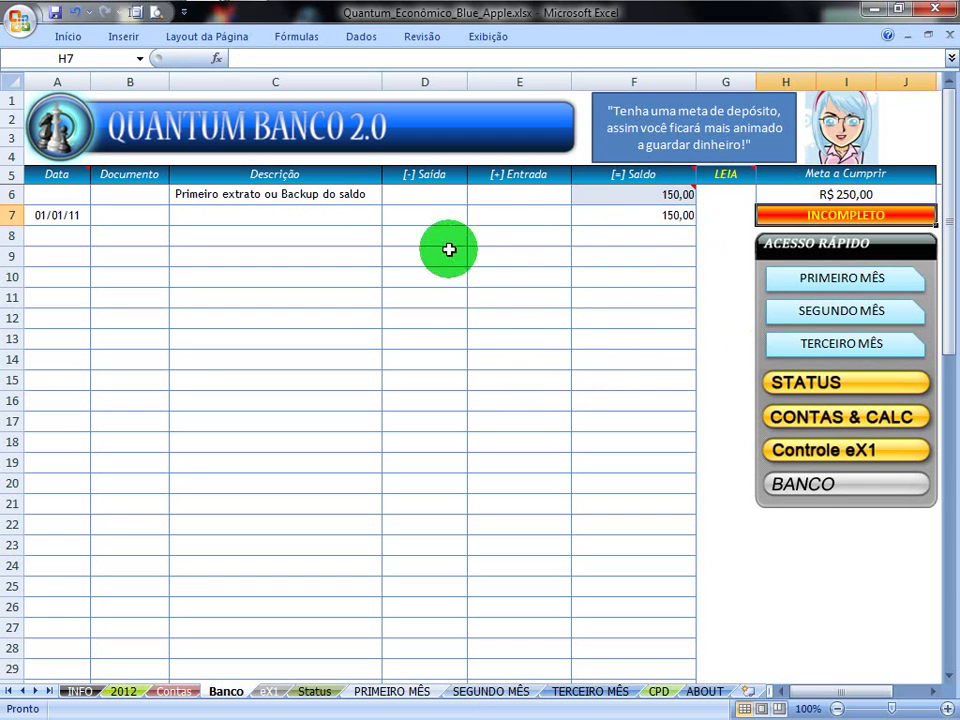
pyautogui.click(647, 216)
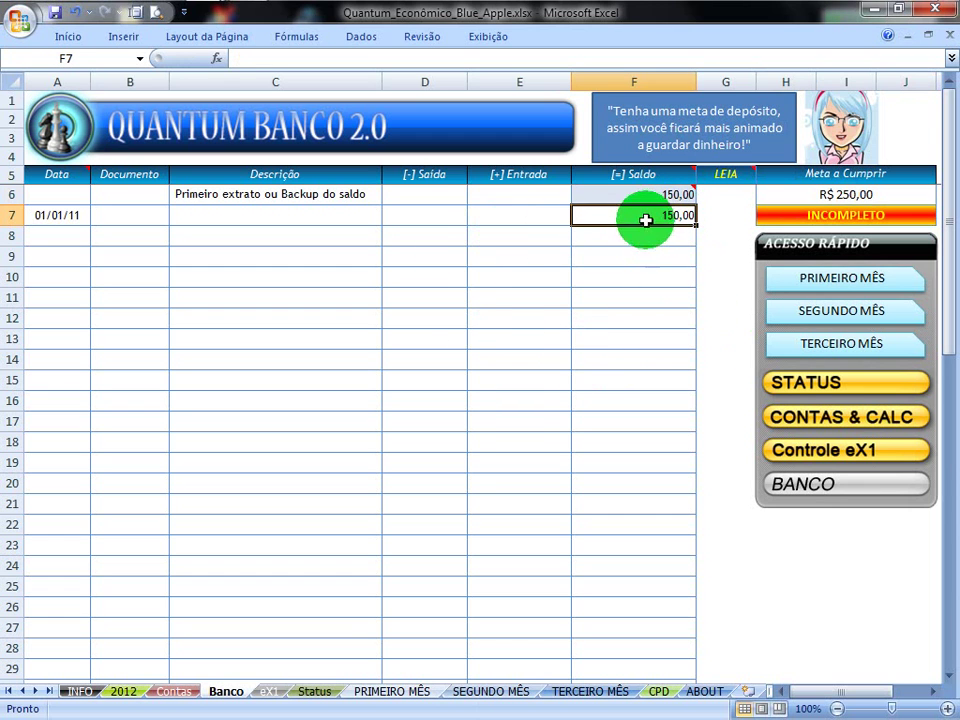
pyautogui.click(767, 212)
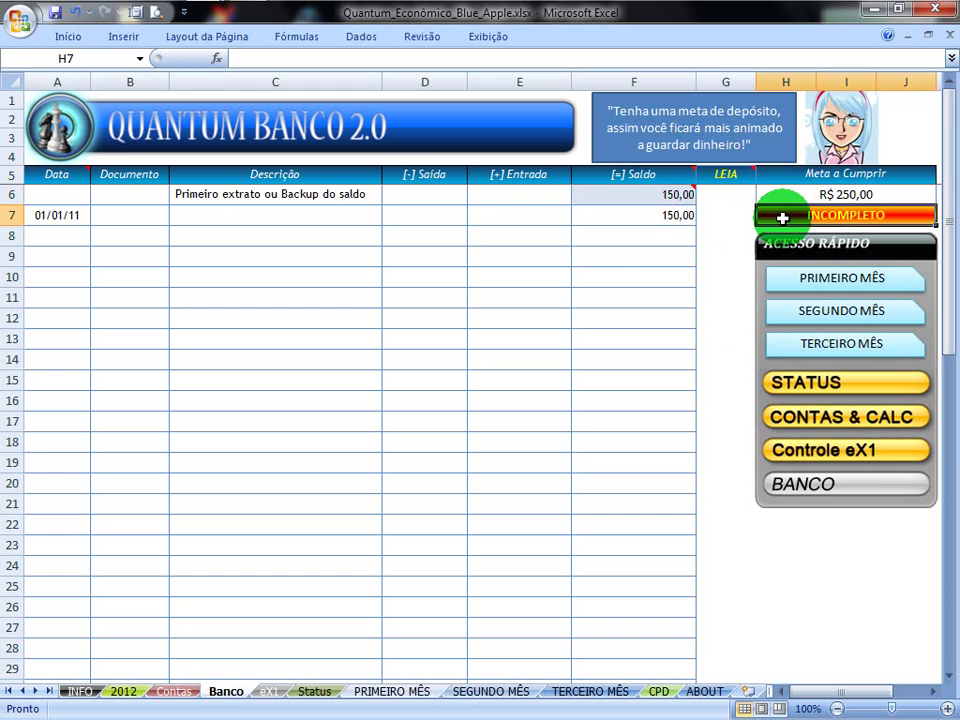
pyautogui.click(814, 193)
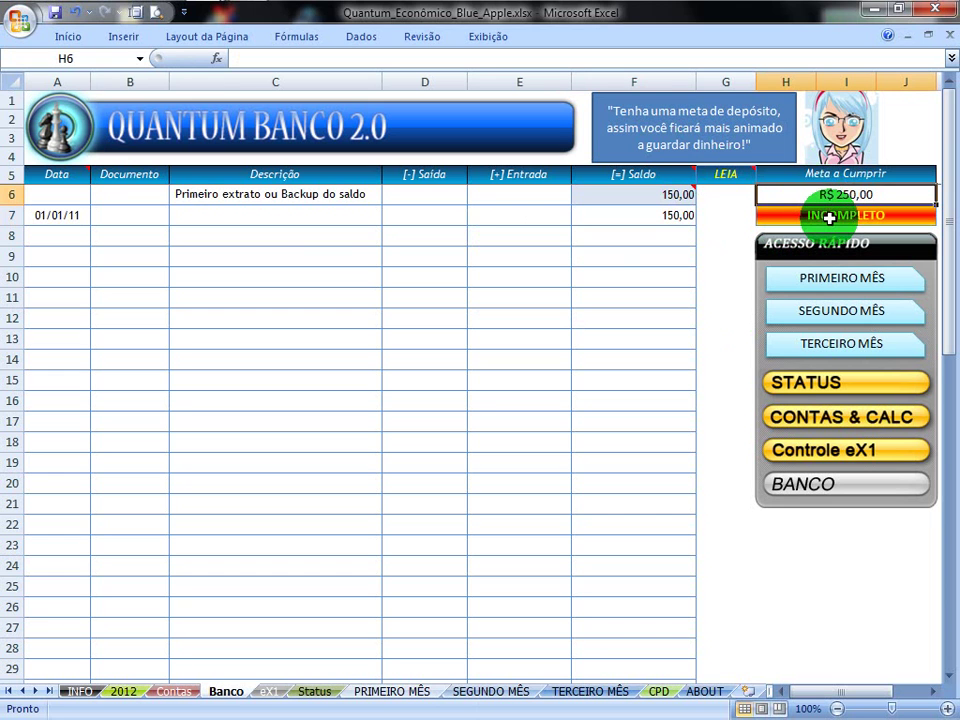
pyautogui.click(828, 217)
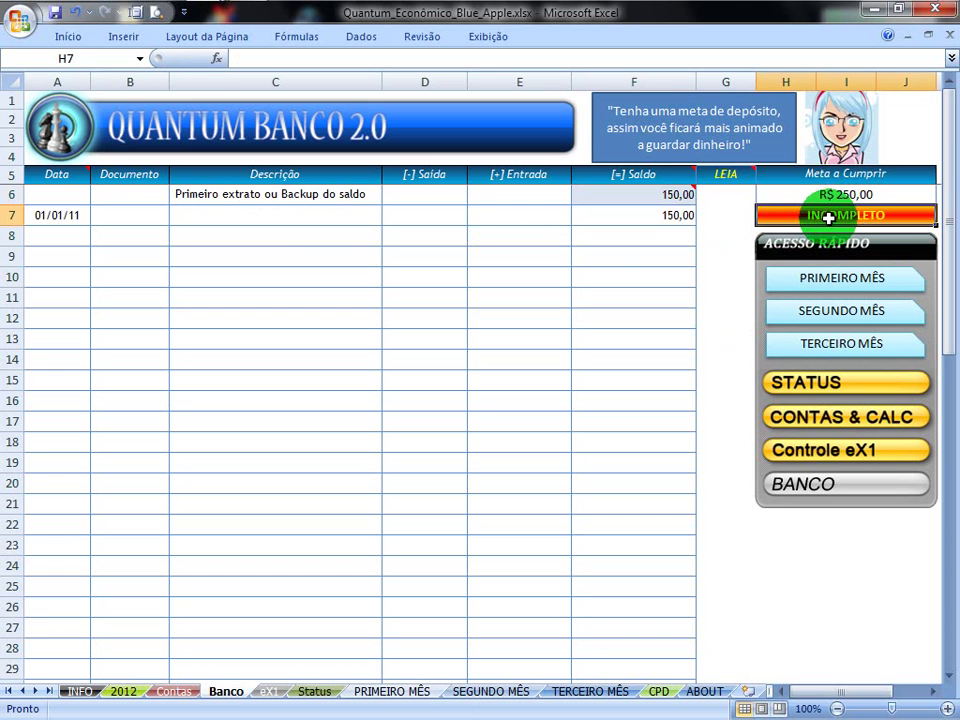
# Step: Record a 100,00 deposit in E7 for the 01/01/11 entry
pyautogui.click(193, 217)
pyautogui.click(490, 216)
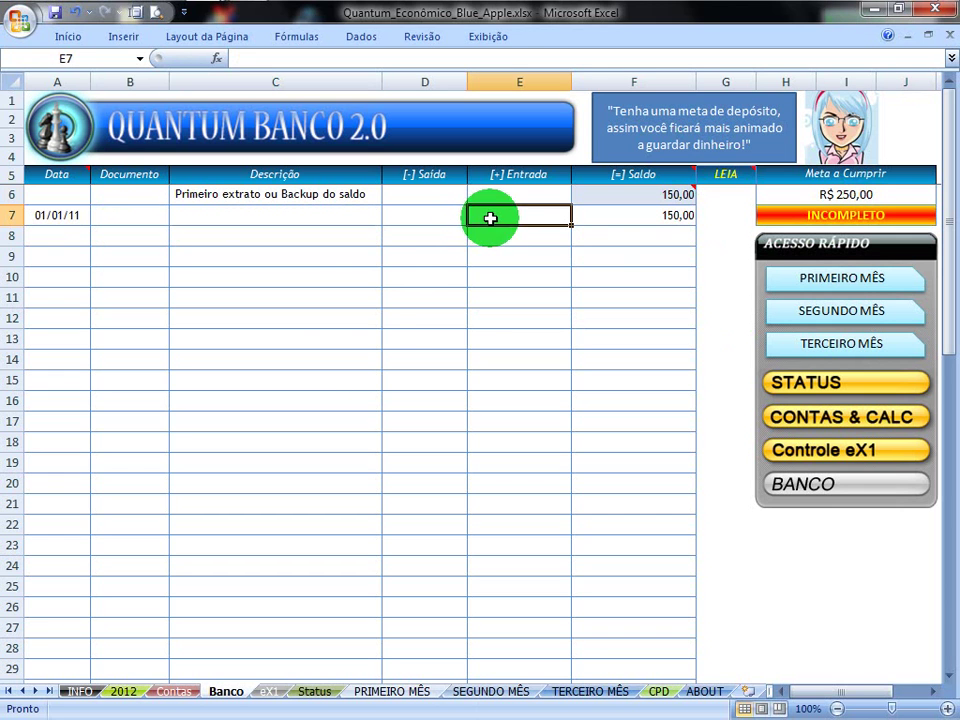
pyautogui.write('100')
pyautogui.press('Return')
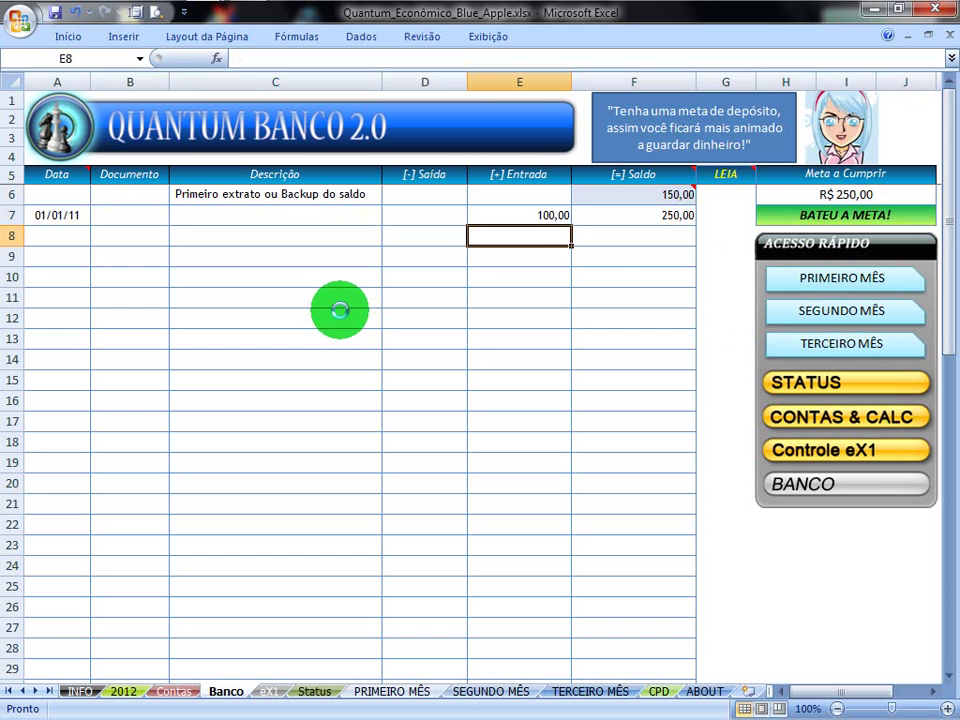
# Step: Add a 02/01/11 entry in row 8 with a 50,00 withdrawal, leaving a 200,00 balance
pyautogui.click(44, 232)
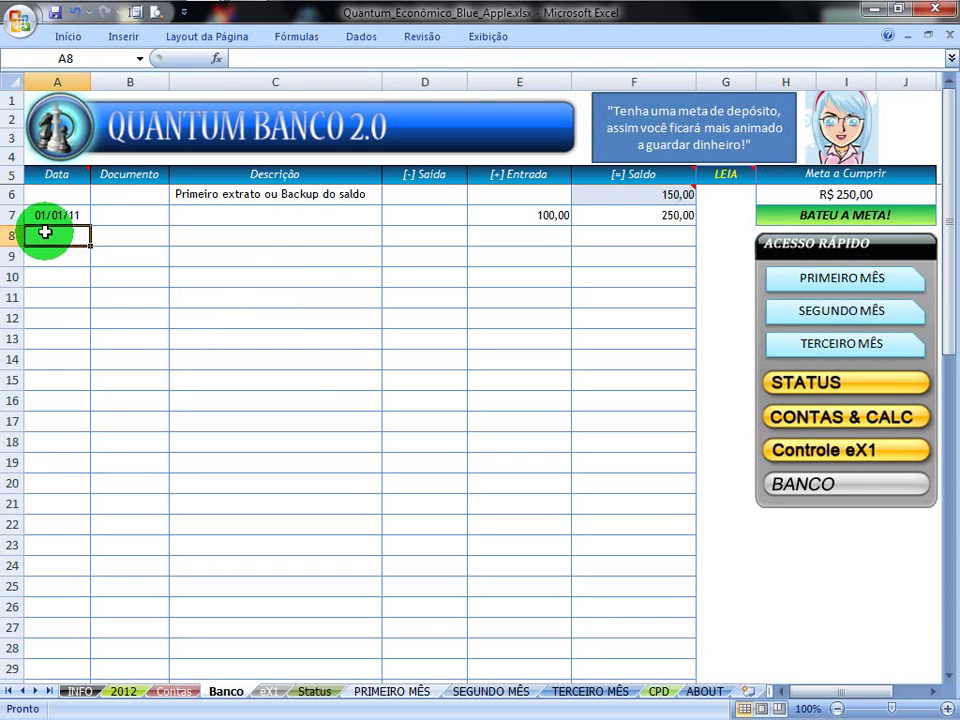
pyautogui.write('2/1')
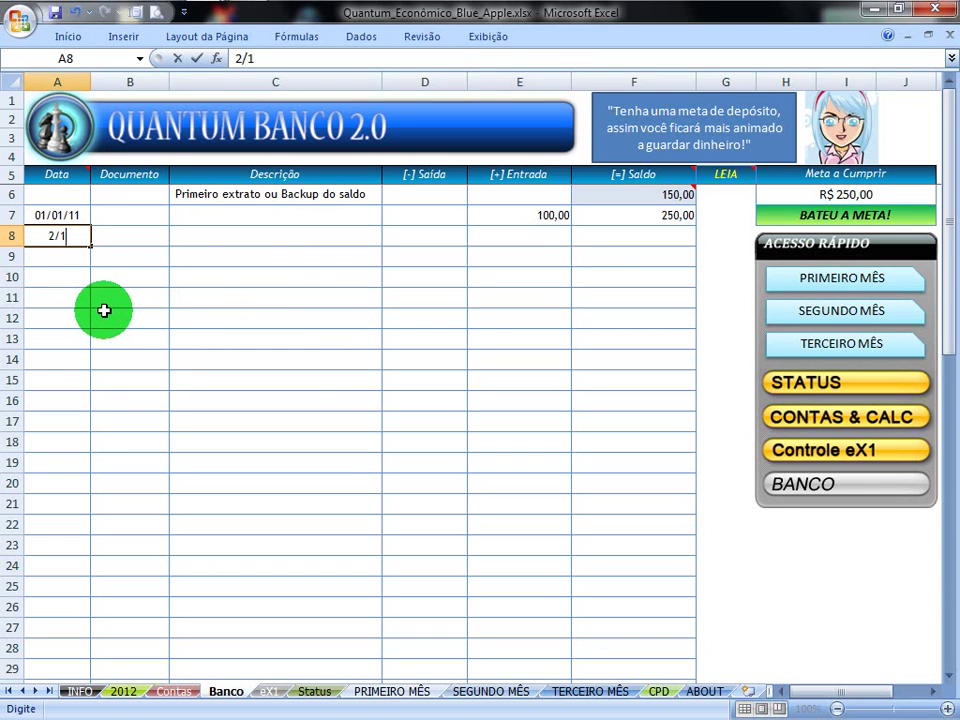
pyautogui.press('Tab')
pyautogui.press('Tab')
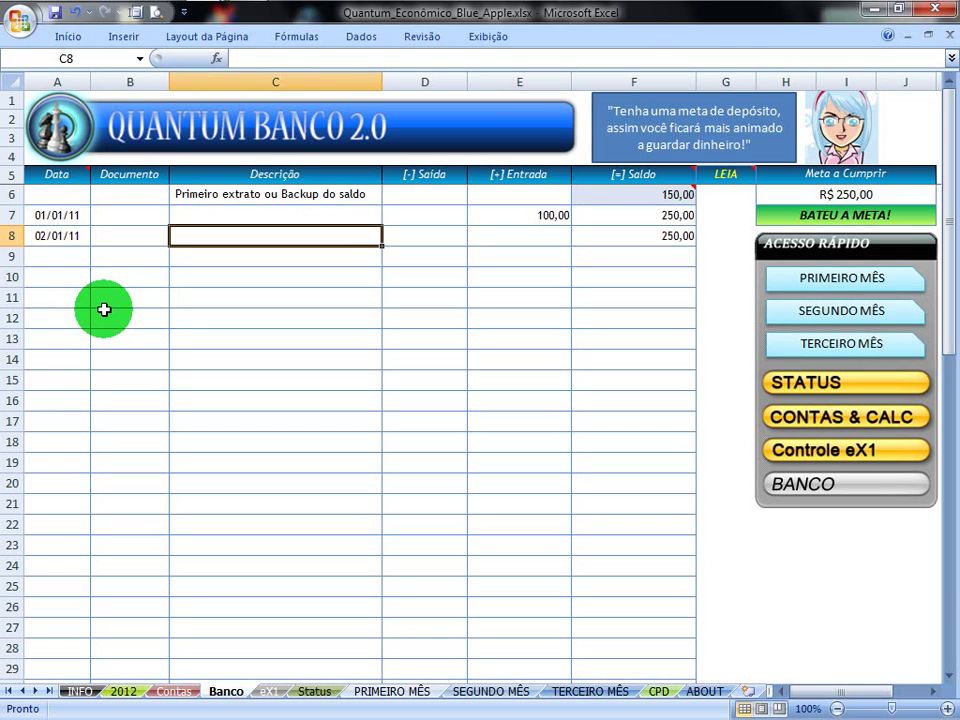
pyautogui.press('Tab')
pyautogui.hotkey('shift', 'Tab')
pyautogui.press('Tab')
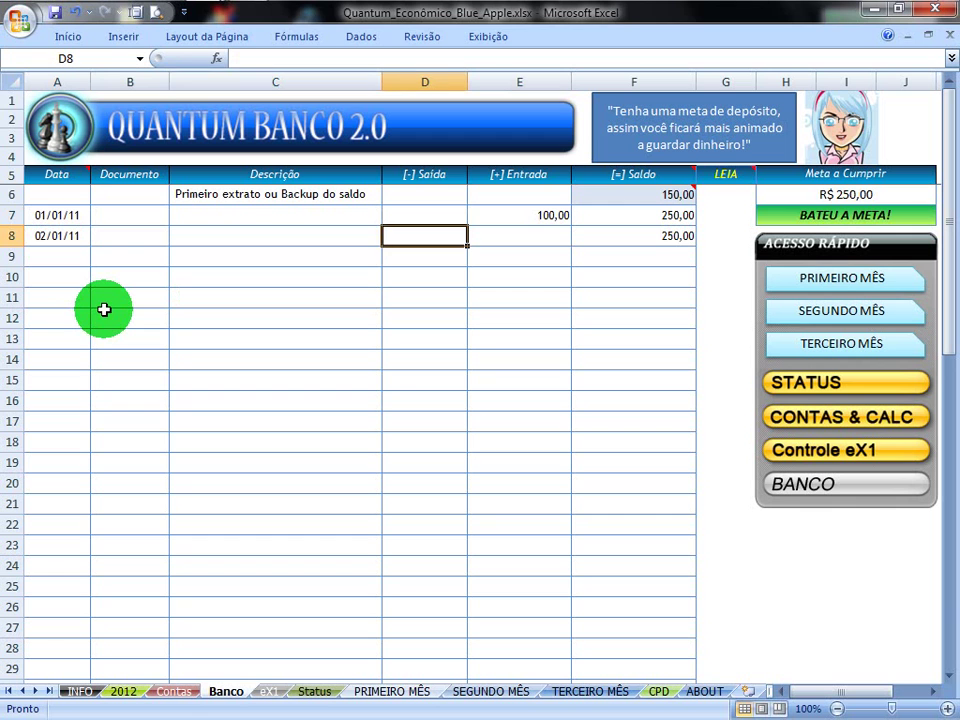
pyautogui.write('50')
pyautogui.press('Return')
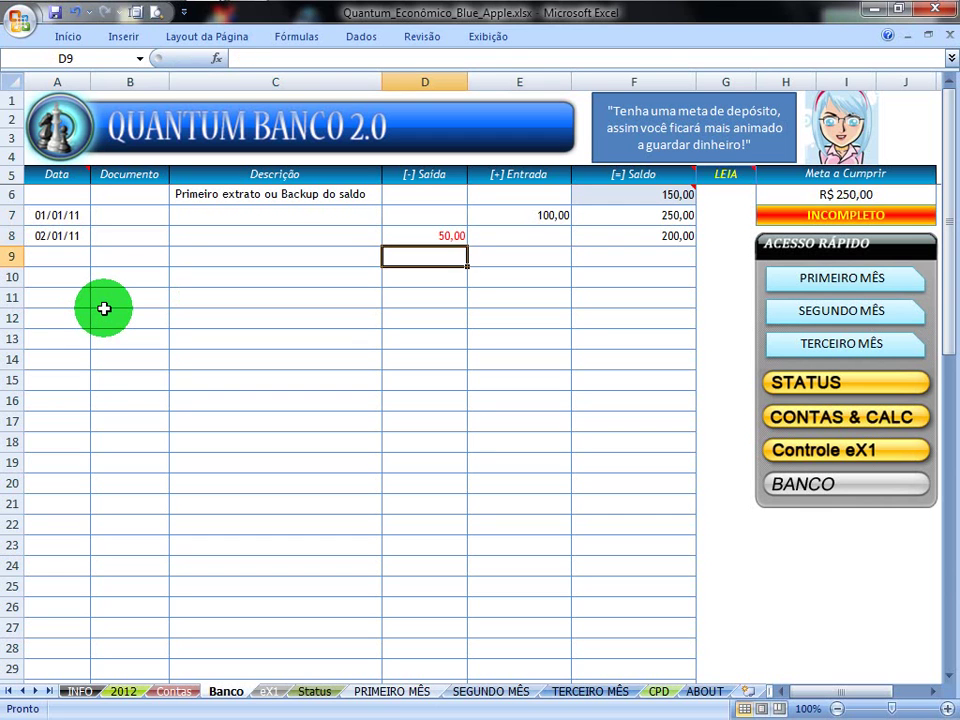
pyautogui.hotkey('shift', 'Tab')
pyautogui.hotkey('shift', 'Tab')
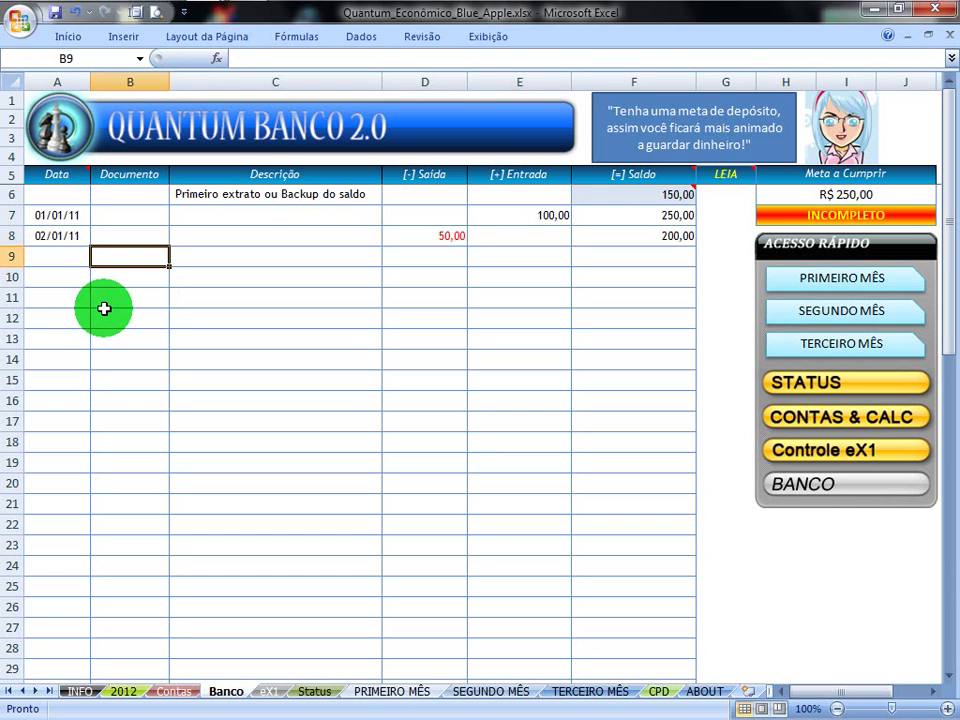
pyautogui.click(620, 236)
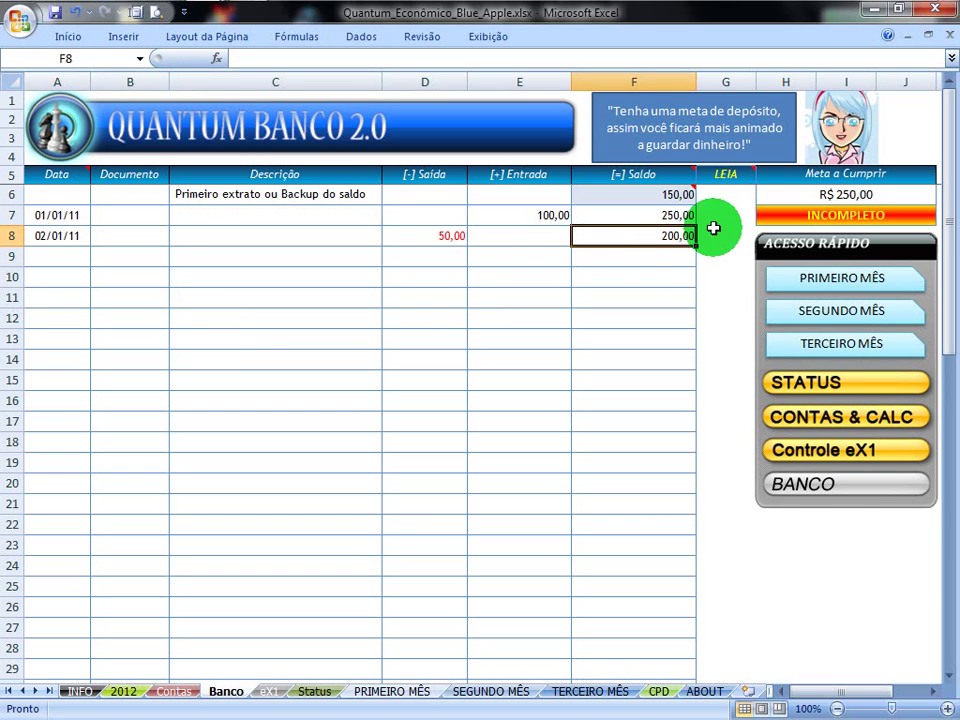
pyautogui.scroll(-1, 208, 288)
pyautogui.scroll(-2, 208, 289)
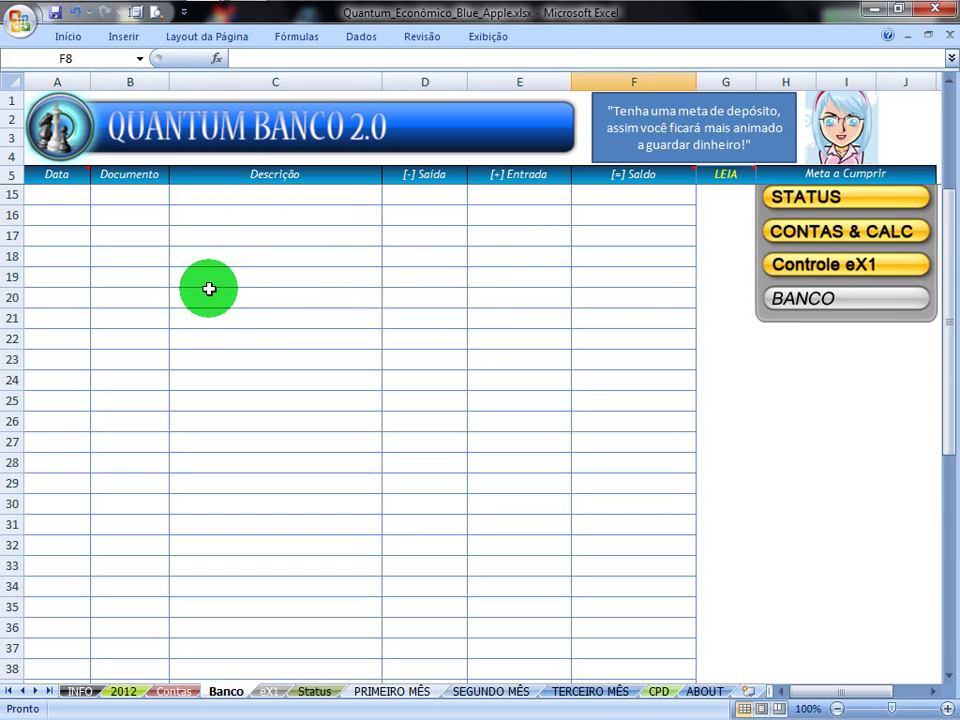
pyautogui.scroll(-3, 211, 290)
pyautogui.scroll(-3, 215, 296)
pyautogui.scroll(6, 360, 360)
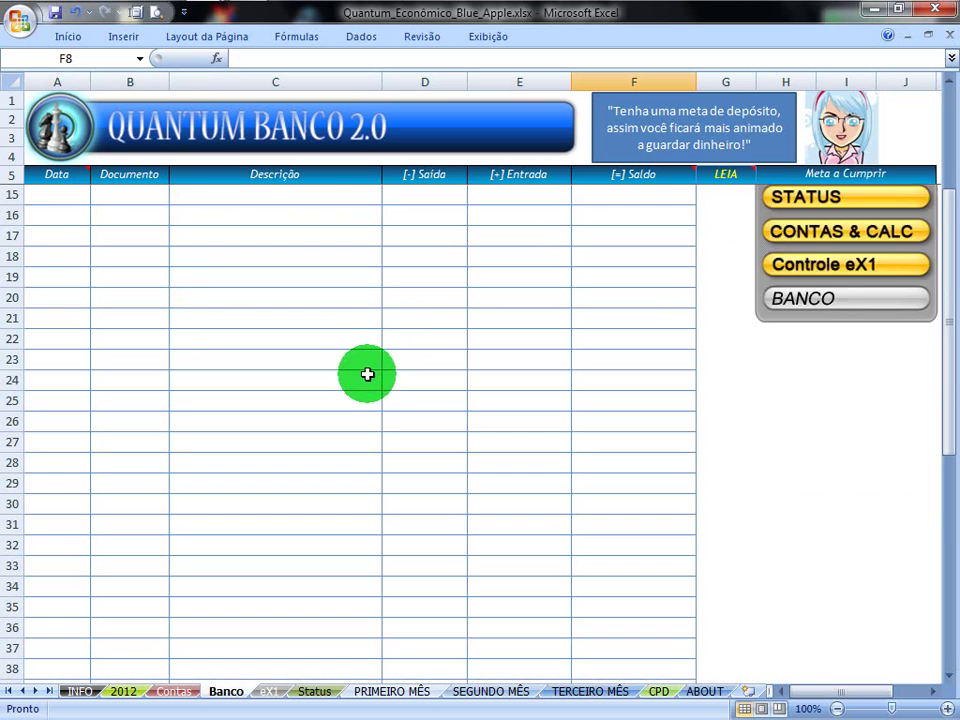
pyautogui.scroll(3, 367, 374)
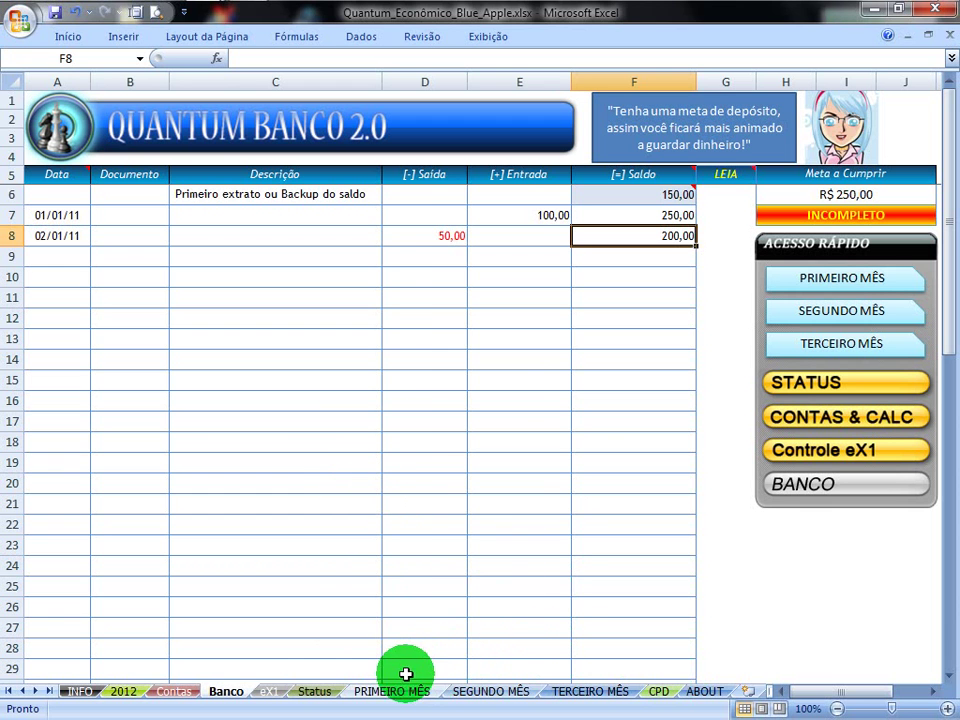
pyautogui.click(372, 694)
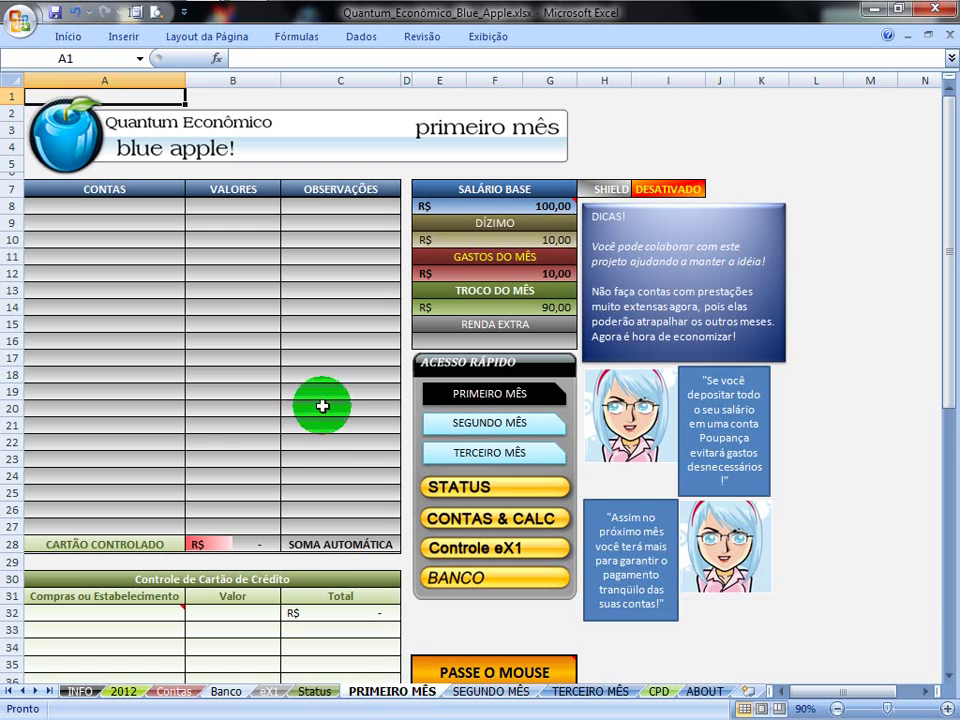
pyautogui.click(133, 206)
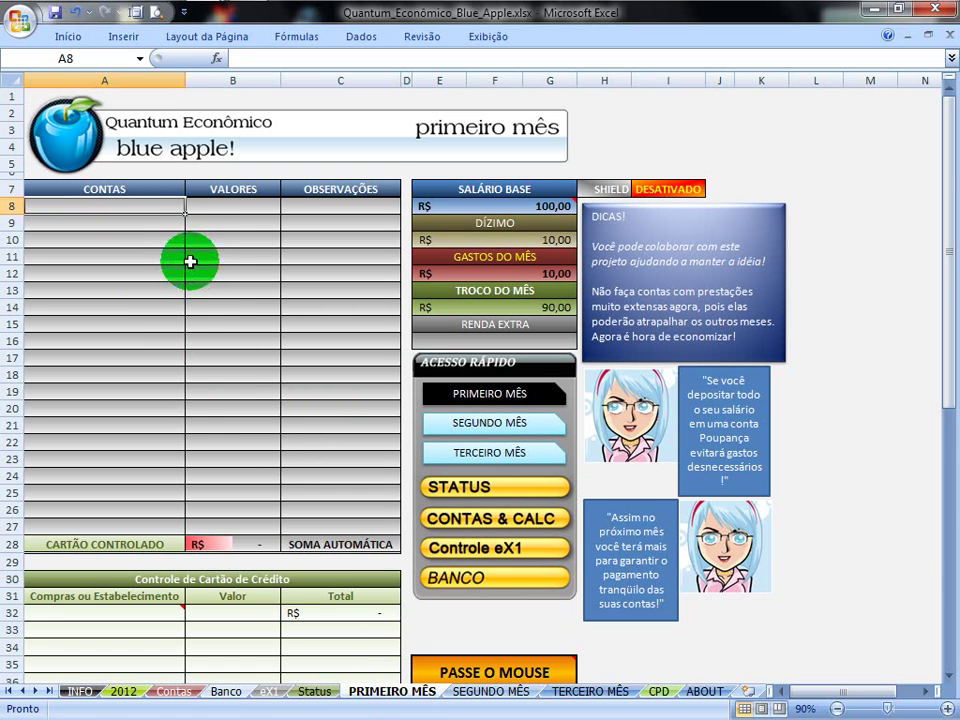
pyautogui.scroll(-2, 192, 305)
pyautogui.scroll(-1, 192, 305)
pyautogui.scroll(-4, 195, 306)
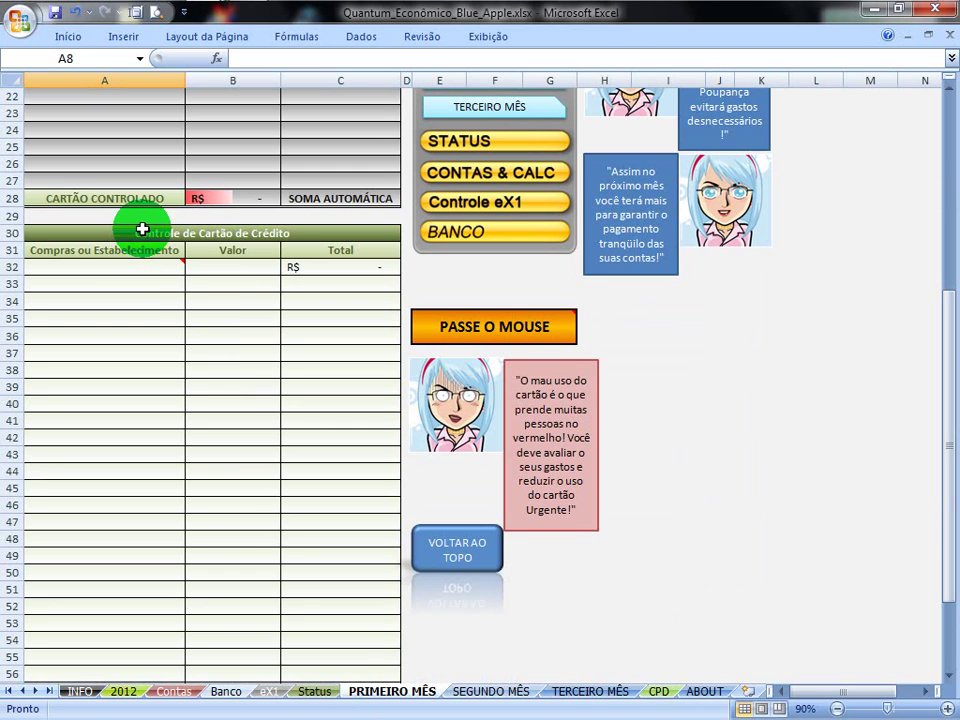
pyautogui.moveTo(141, 232); pyautogui.dragTo(213, 421)
pyautogui.scroll(-4, 213, 421)
pyautogui.click(214, 418)
pyautogui.scroll(3, 195, 360)
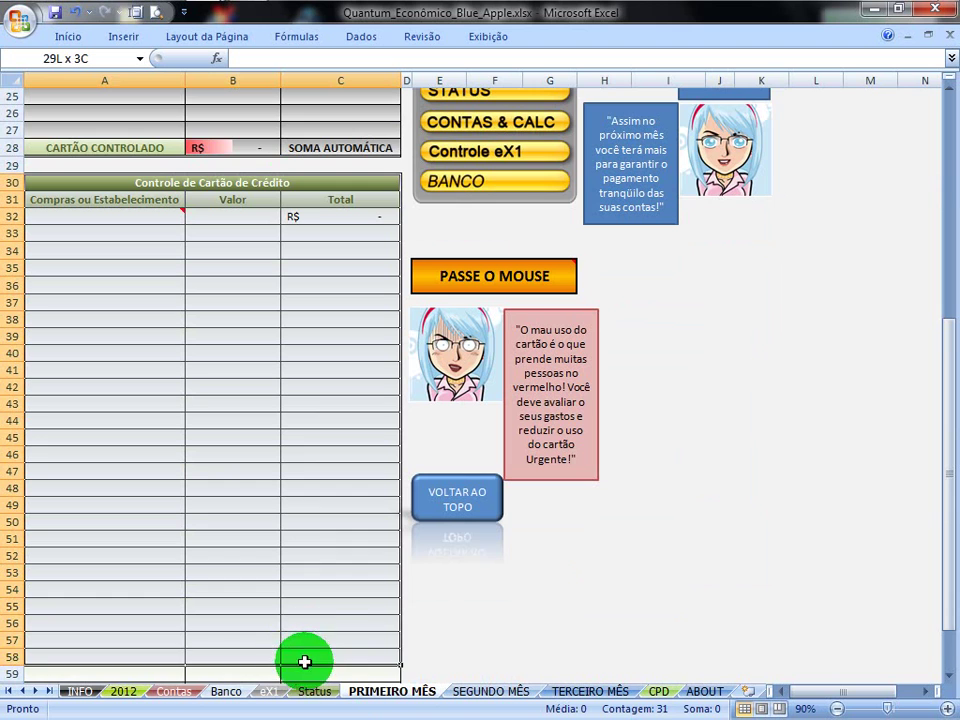
pyautogui.moveTo(253, 177); pyautogui.dragTo(312, 665)
pyautogui.scroll(-2, 304, 607)
pyautogui.moveTo(304, 588); pyautogui.dragTo(137, 215)
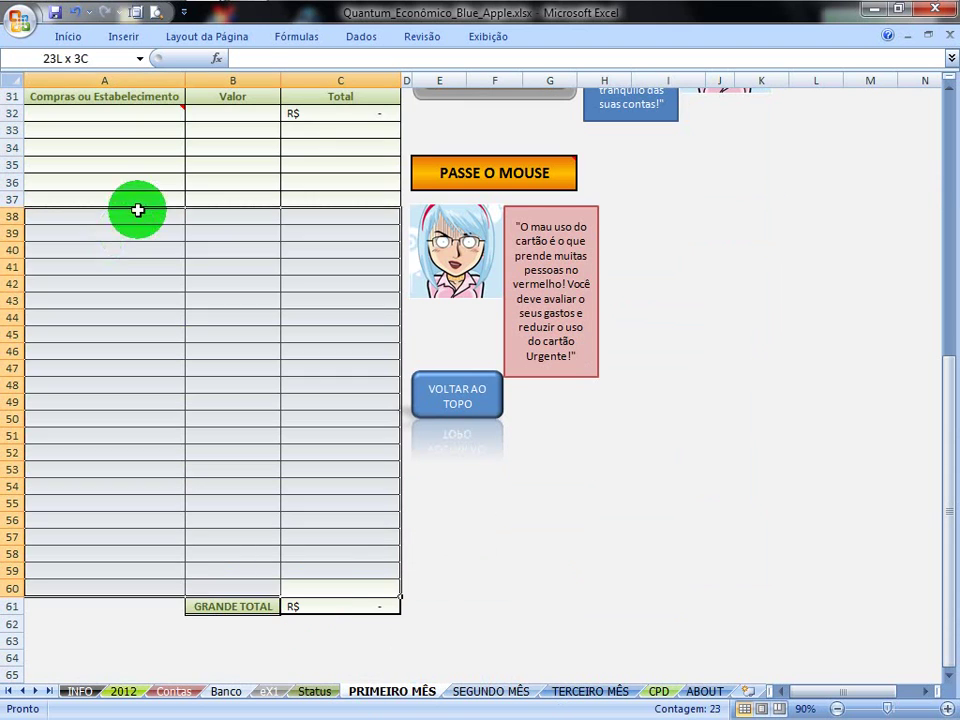
pyautogui.scroll(2, 137, 285)
pyautogui.scroll(1, 263, 276)
pyautogui.click(267, 291)
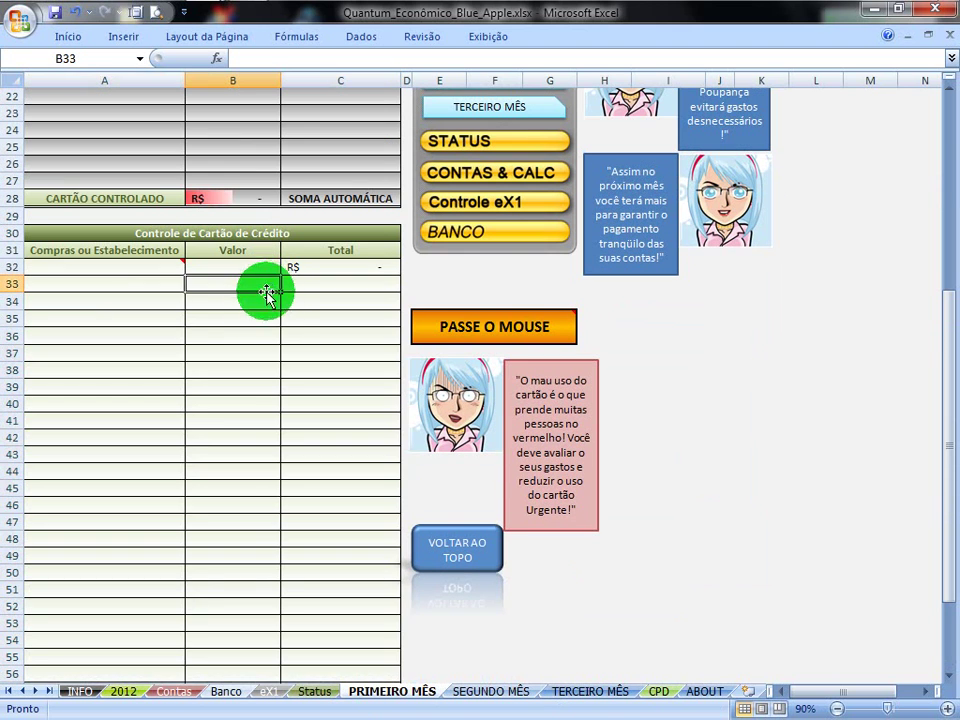
pyautogui.click(260, 318)
pyautogui.scroll(2, 290, 340)
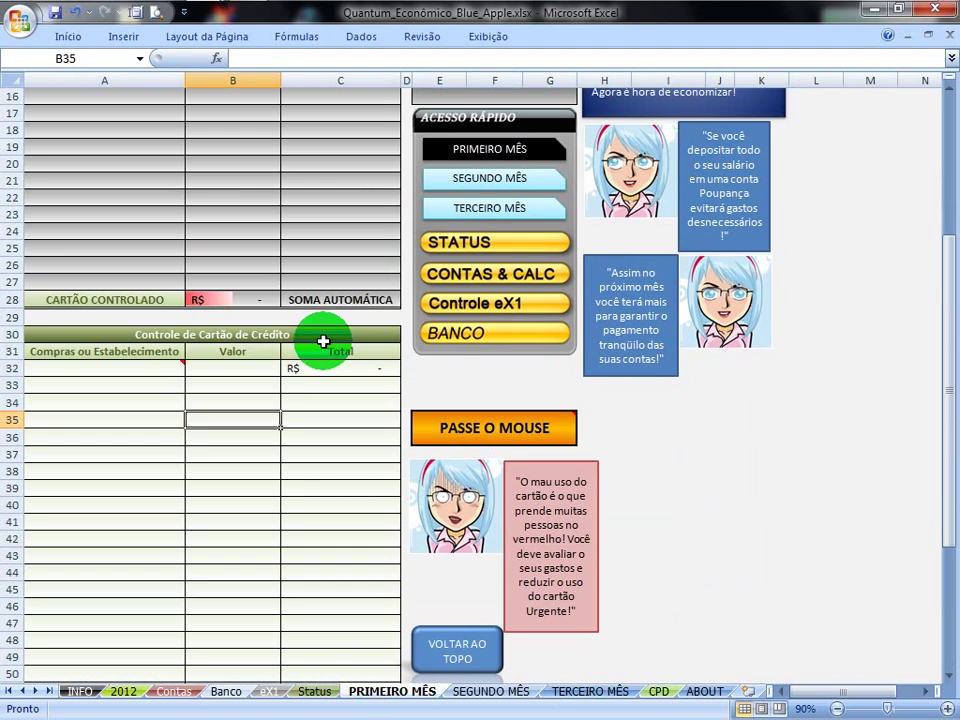
pyautogui.scroll(2, 317, 355)
pyautogui.scroll(2, 317, 360)
pyautogui.scroll(-2, 310, 362)
pyautogui.scroll(-1, 300, 362)
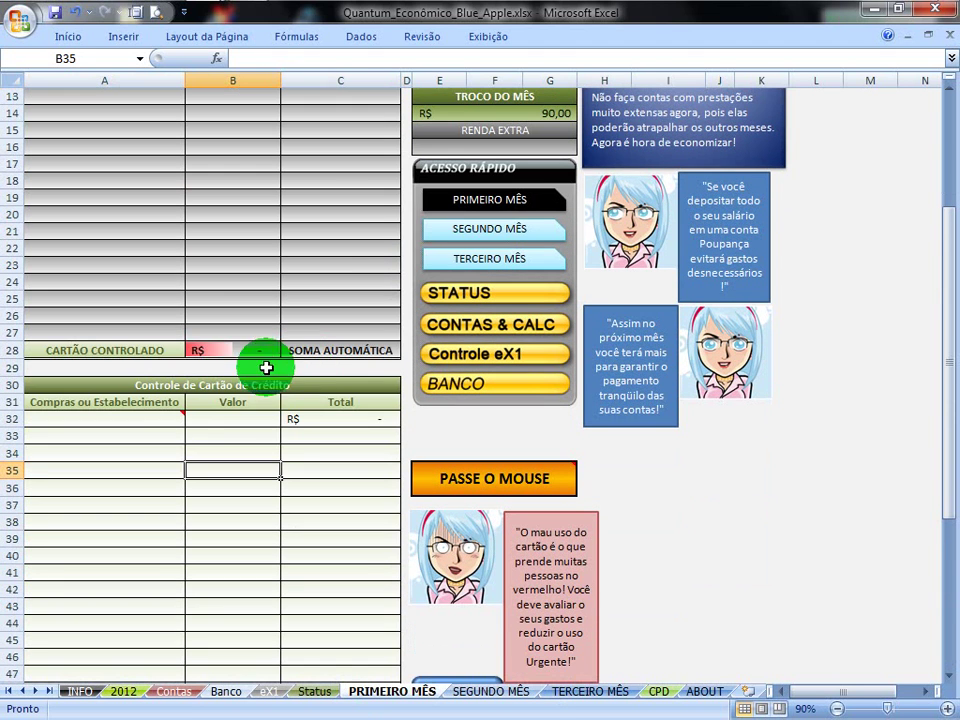
pyautogui.scroll(1, 245, 356)
pyautogui.scroll(3, 243, 354)
pyautogui.scroll(-3, 242, 356)
pyautogui.scroll(-5, 242, 332)
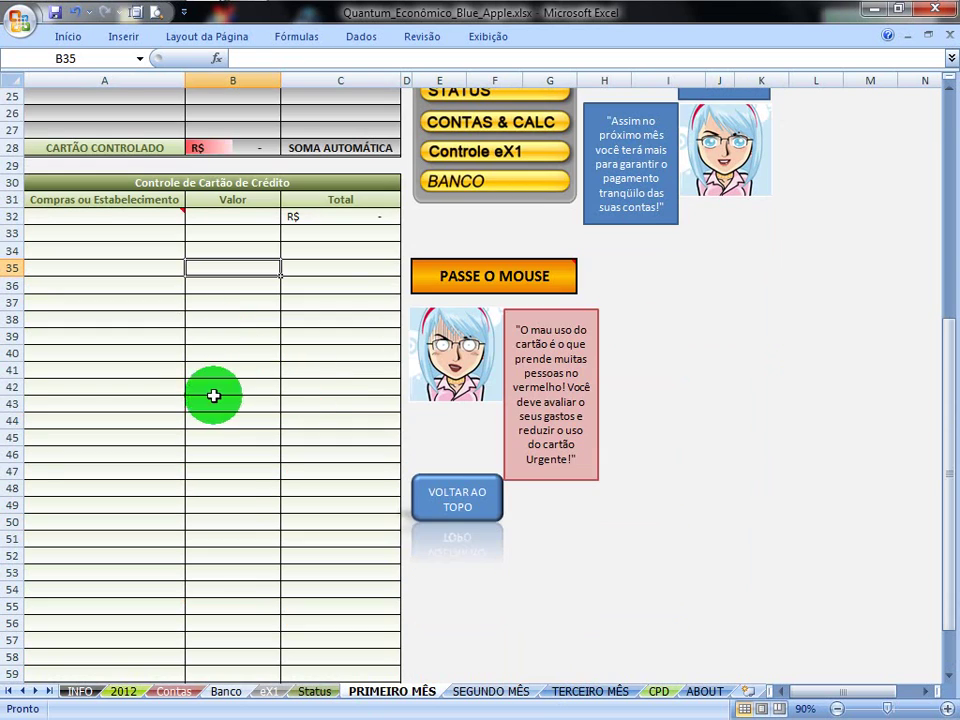
pyautogui.scroll(-6, 216, 392)
pyautogui.scroll(-8, 225, 388)
pyautogui.scroll(9, 236, 380)
pyautogui.scroll(8, 236, 380)
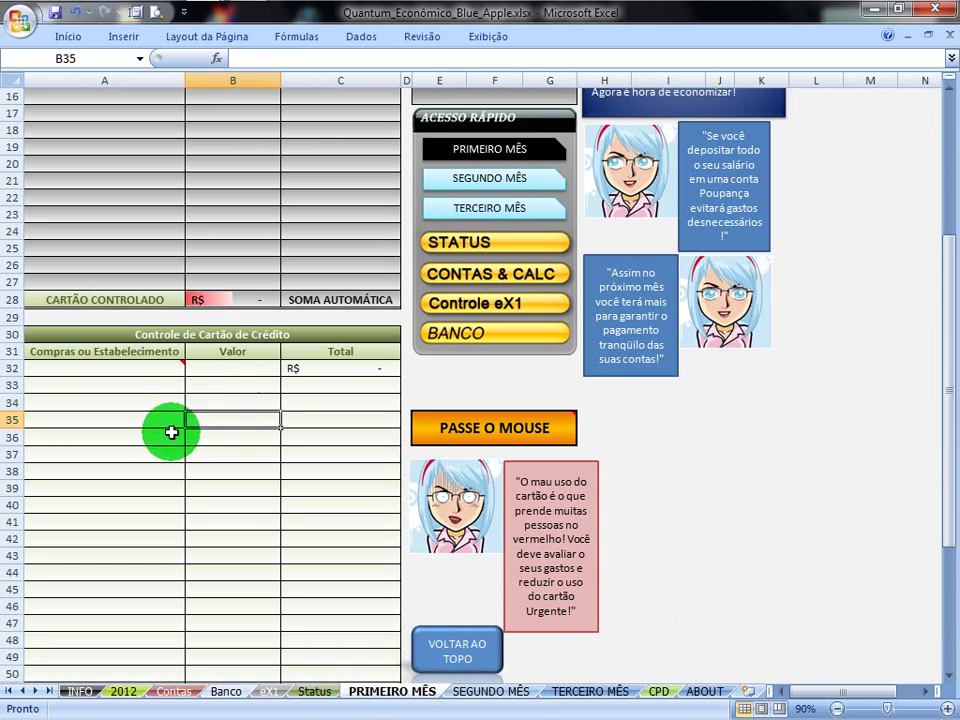
pyautogui.click(118, 370)
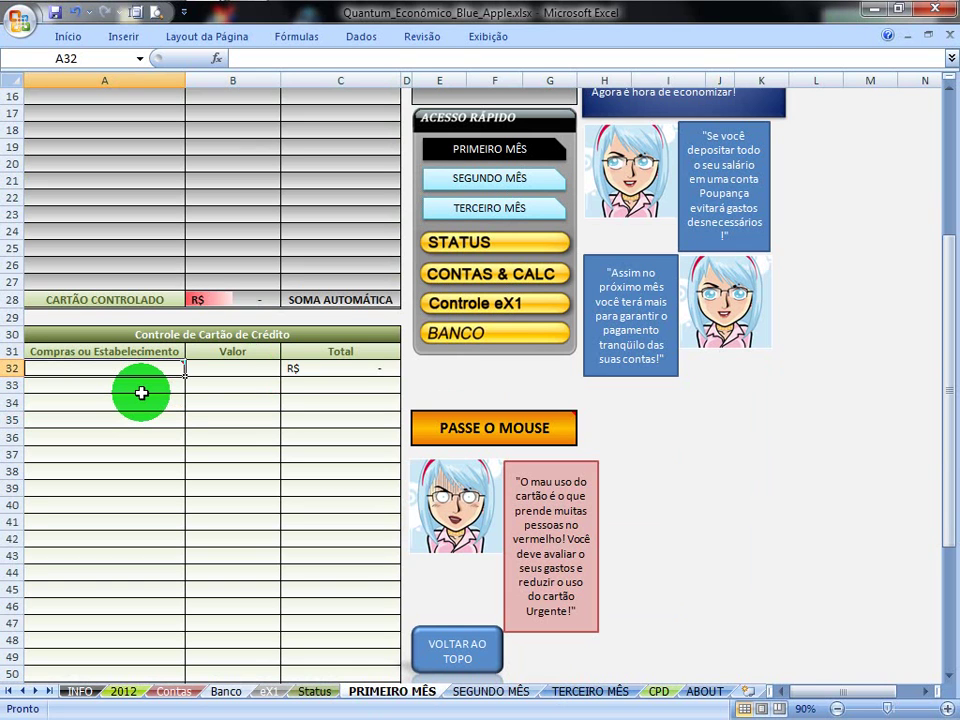
# Step: Enter 'celular 2/5' in A32 with value 55 in B32, making the card total 55,00
pyautogui.write('celular 2/5')
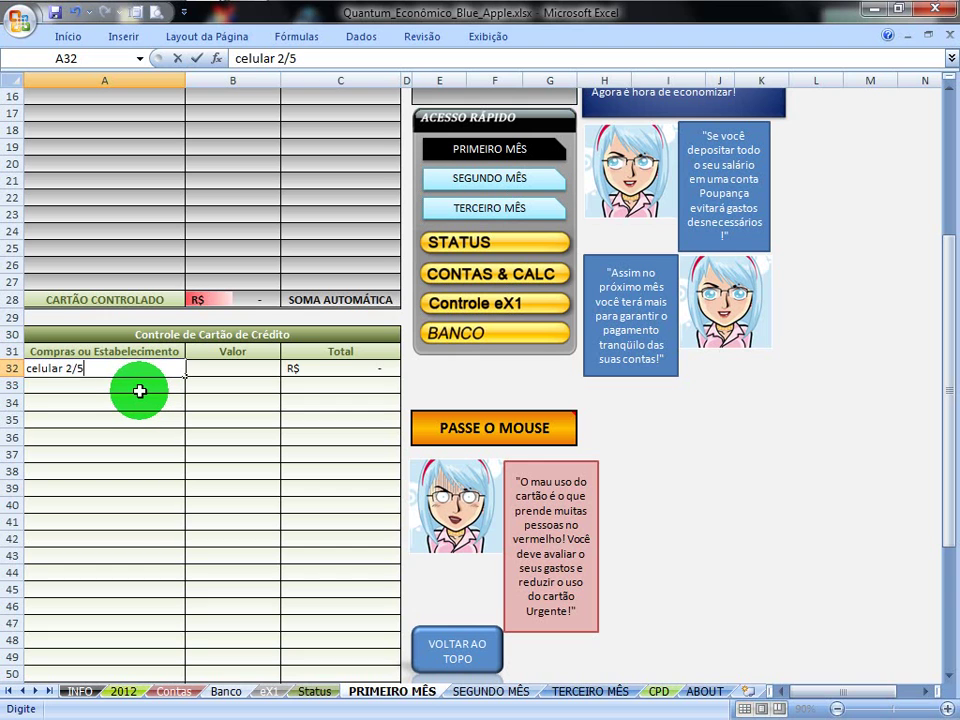
pyautogui.press('Tab')
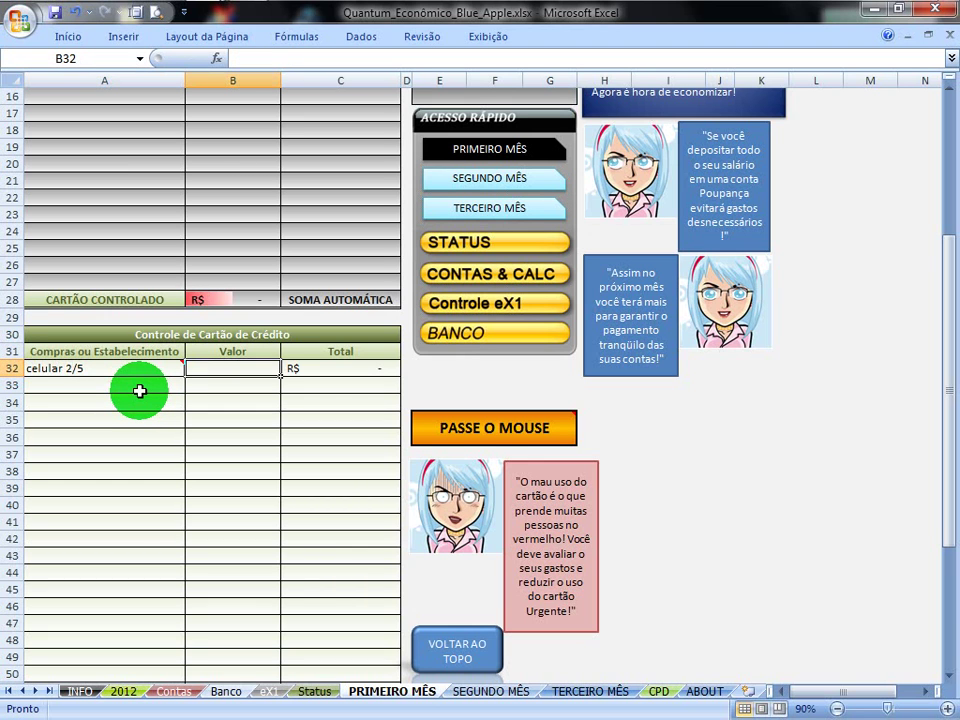
pyautogui.write('5')
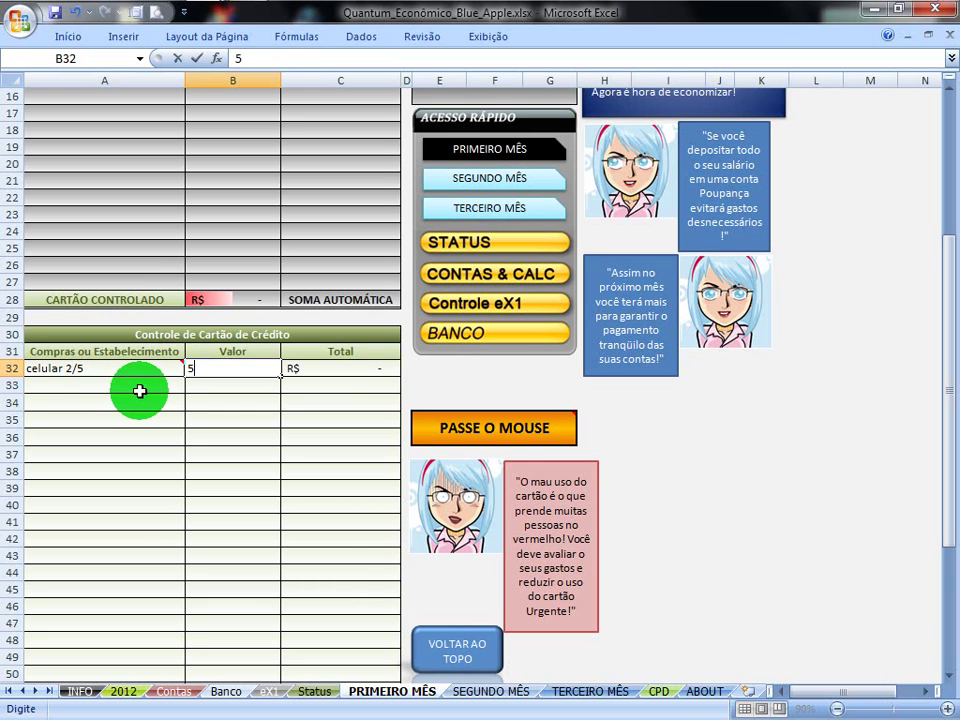
pyautogui.write('5')
pyautogui.press('Return')
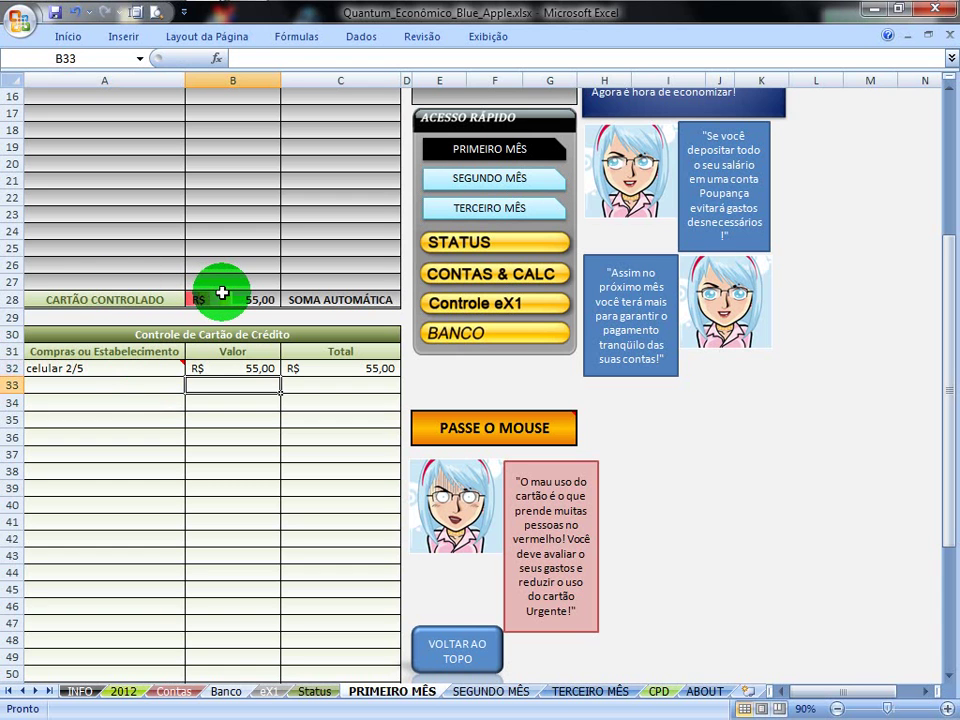
pyautogui.click(221, 293)
# Step: Review the first month's totals: tithe 10,00, spending 65,00 and change 35,00
pyautogui.scroll(5, 205, 276)
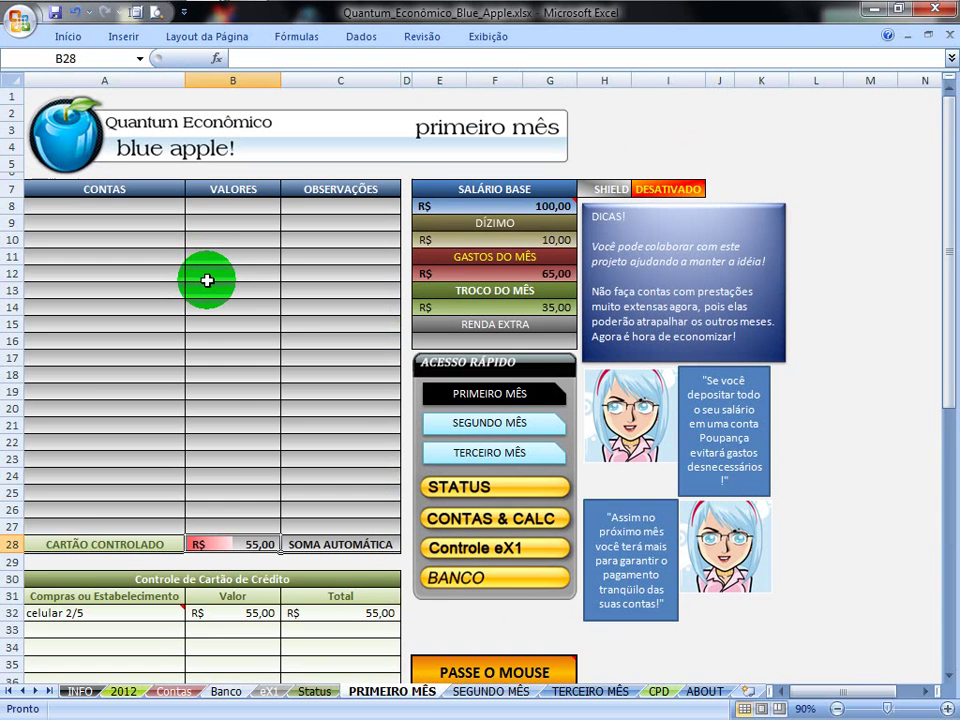
pyautogui.click(138, 210)
pyautogui.moveTo(138, 210); pyautogui.dragTo(300, 540)
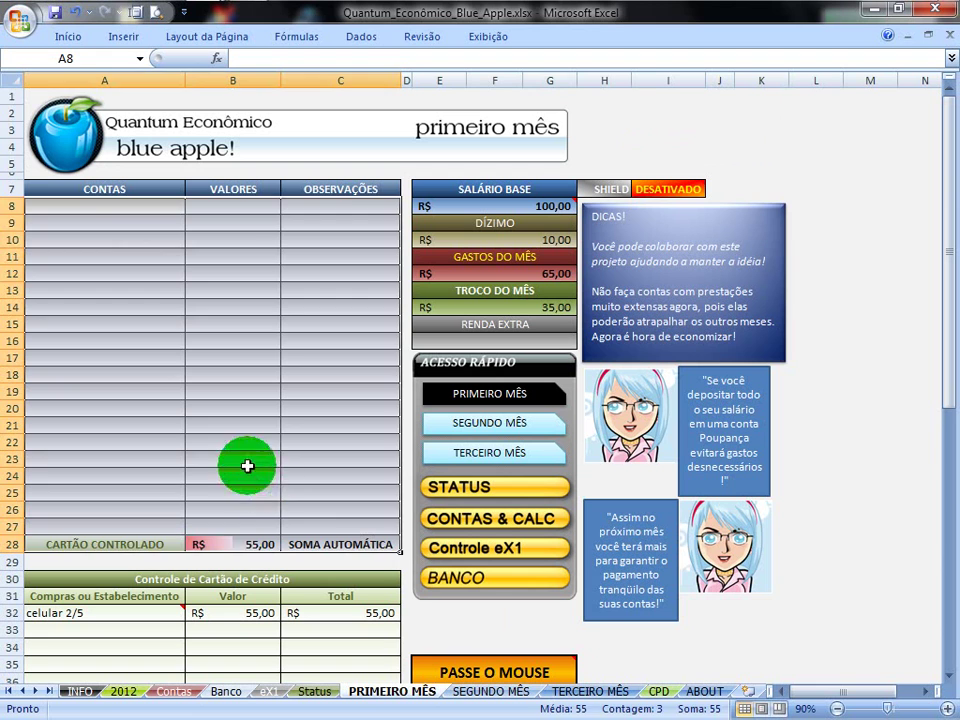
pyautogui.click(249, 465)
pyautogui.click(497, 305)
pyautogui.click(502, 272)
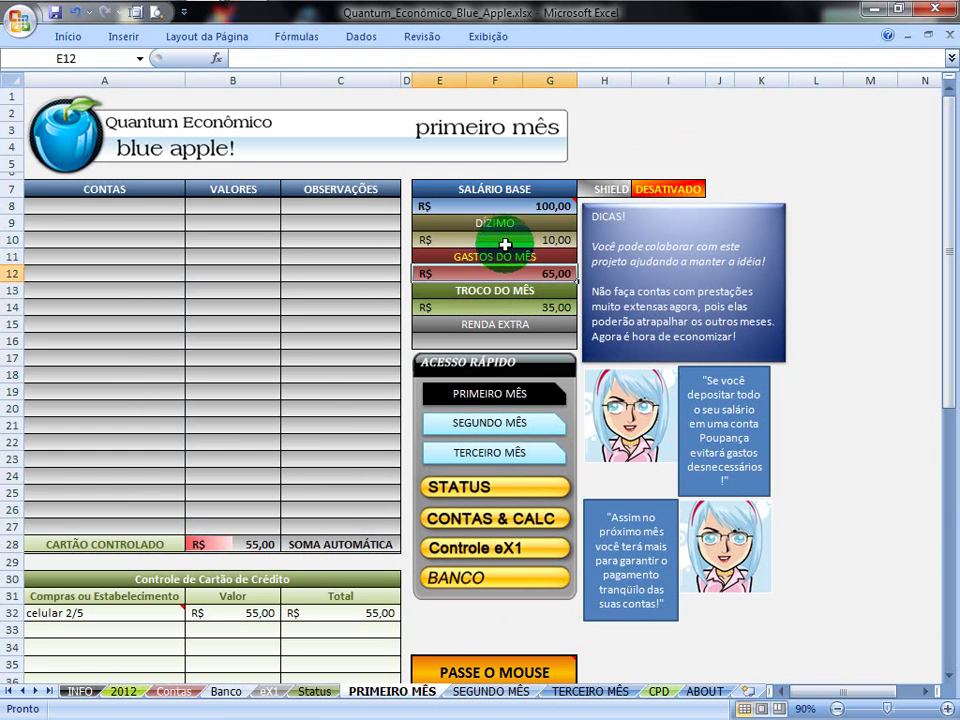
pyautogui.click(502, 240)
pyautogui.click(530, 273)
pyautogui.click(514, 305)
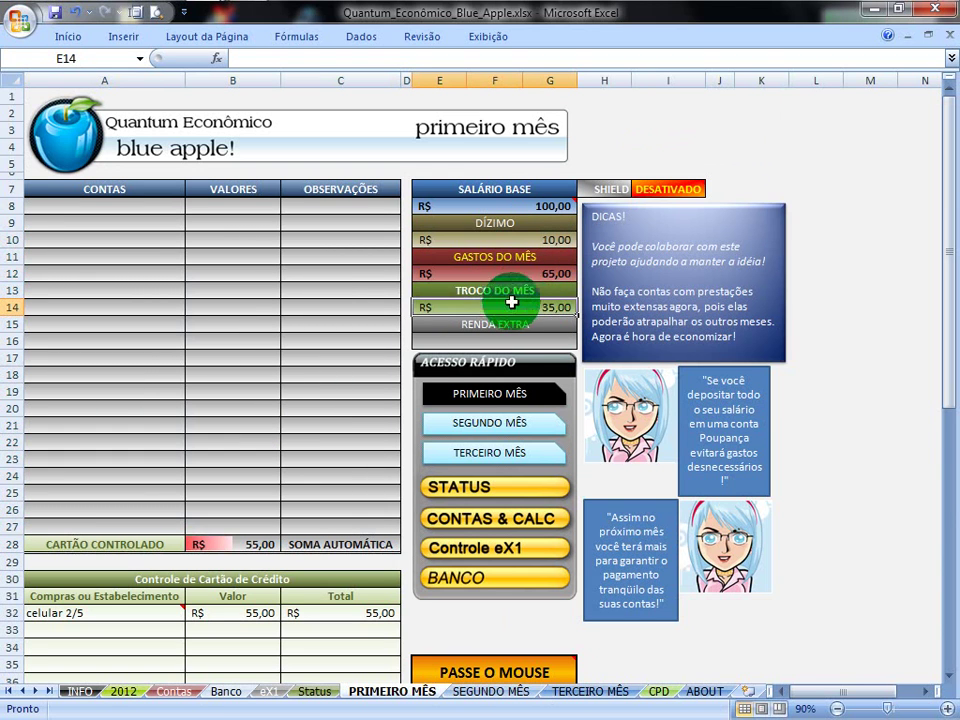
# Step: Check the celular 2/5 purchase row, then switch to the SEGUNDO MÊS sheet
pyautogui.scroll(-3, 287, 407)
pyautogui.scroll(-1, 257, 407)
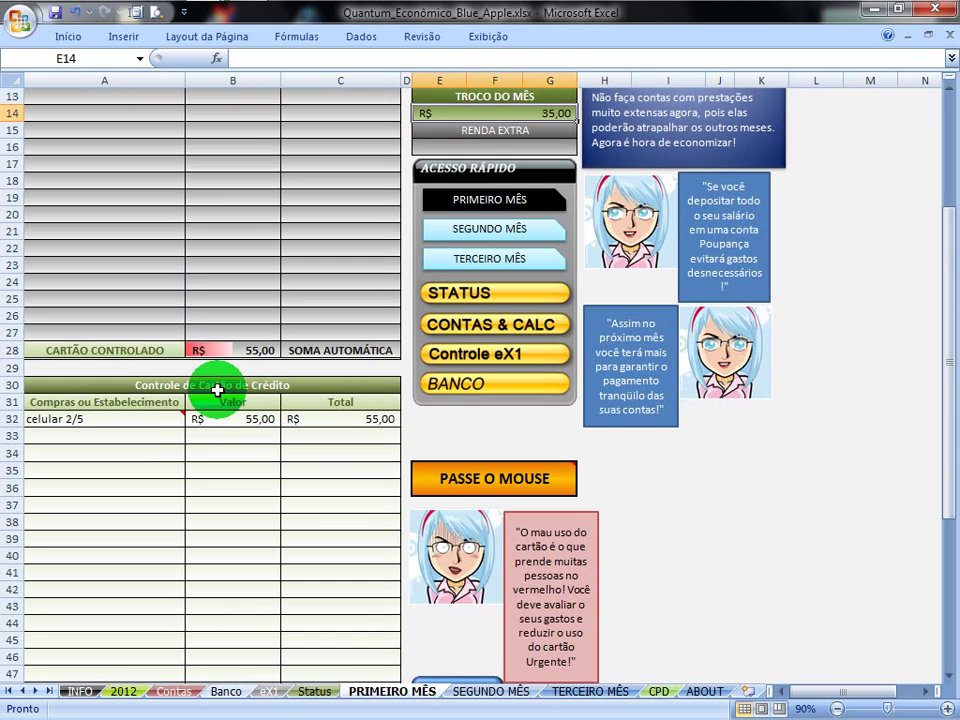
pyautogui.click(111, 437)
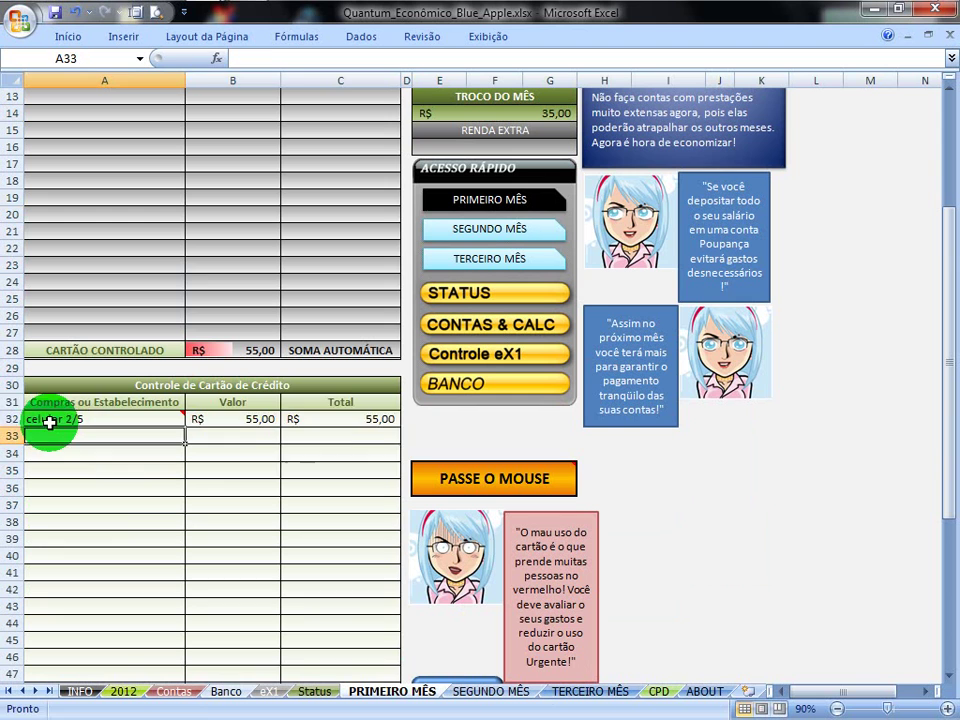
pyautogui.moveTo(49, 422); pyautogui.dragTo(317, 424)
pyautogui.click(350, 488)
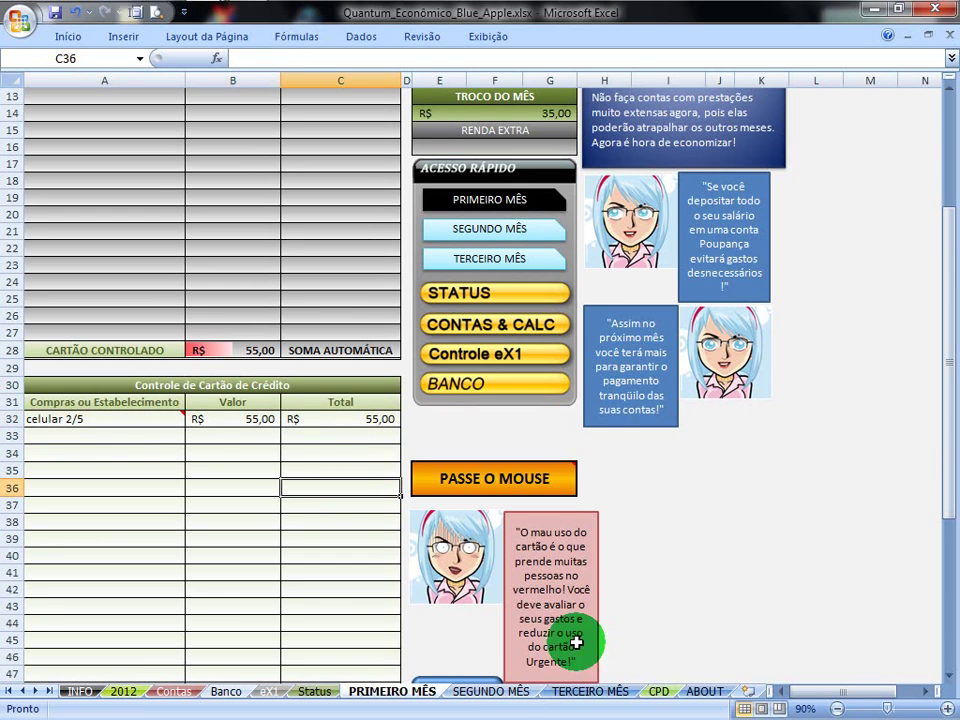
pyautogui.click(480, 693)
pyautogui.scroll(-4, 160, 448)
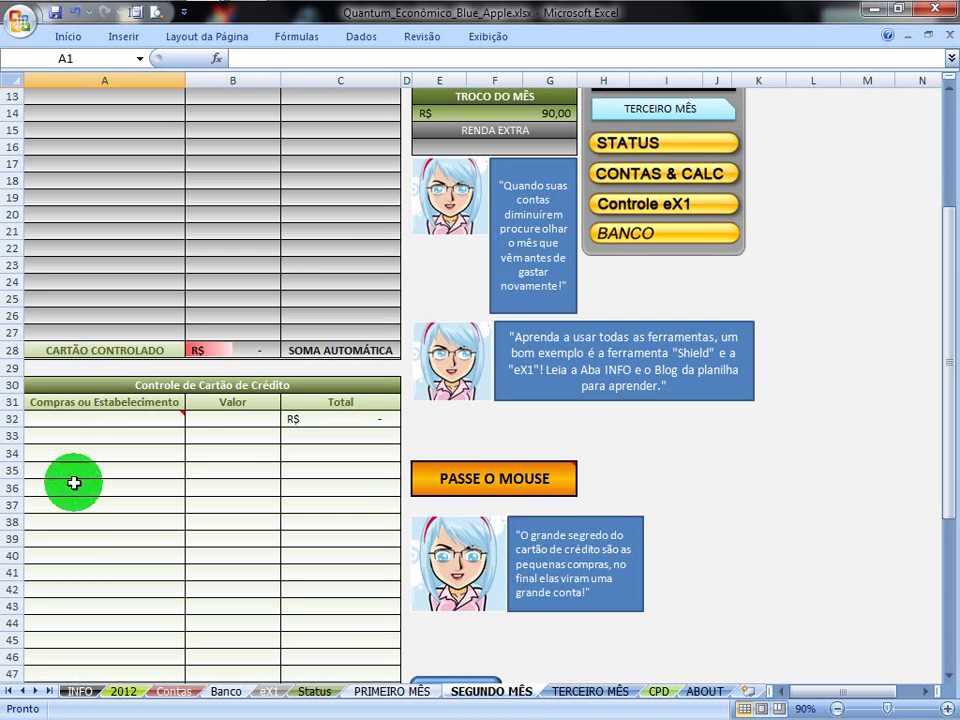
# Step: Enter 'celular 3/5' at 55 in row 32 of the SEGUNDO MÊS card table
pyautogui.click(51, 425)
pyautogui.write('celular 3/')
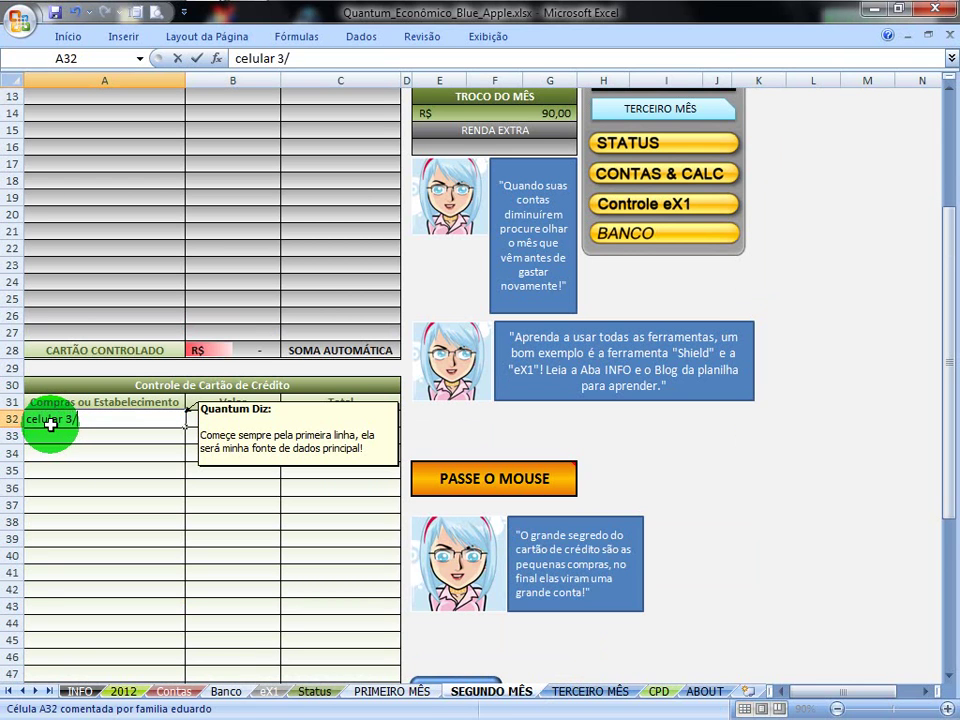
pyautogui.press('Tab')
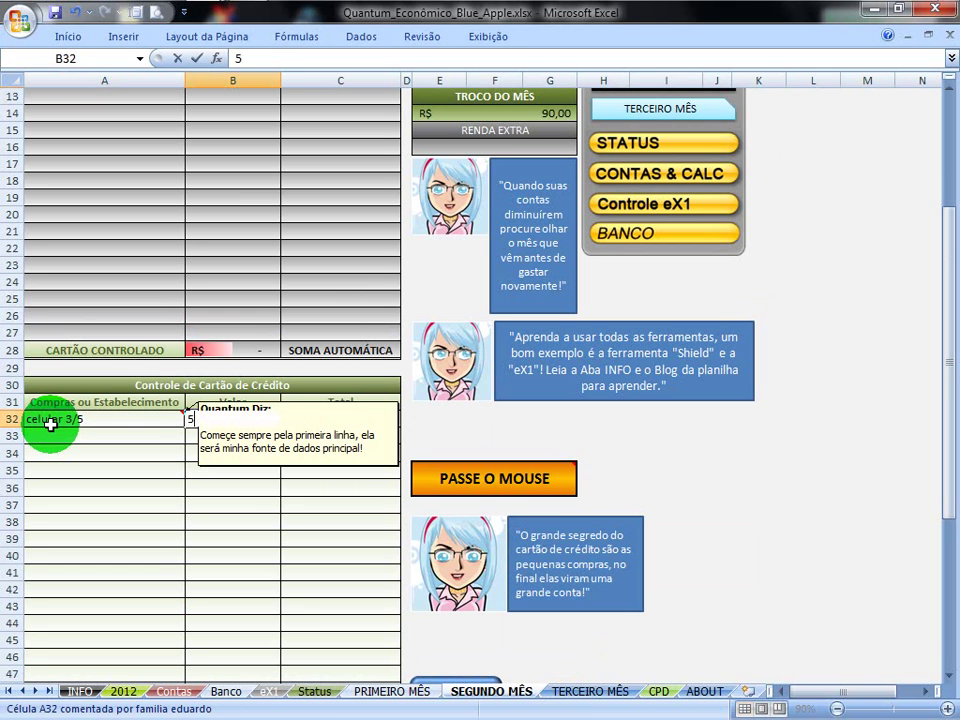
pyautogui.write('5')
pyautogui.press('Return')
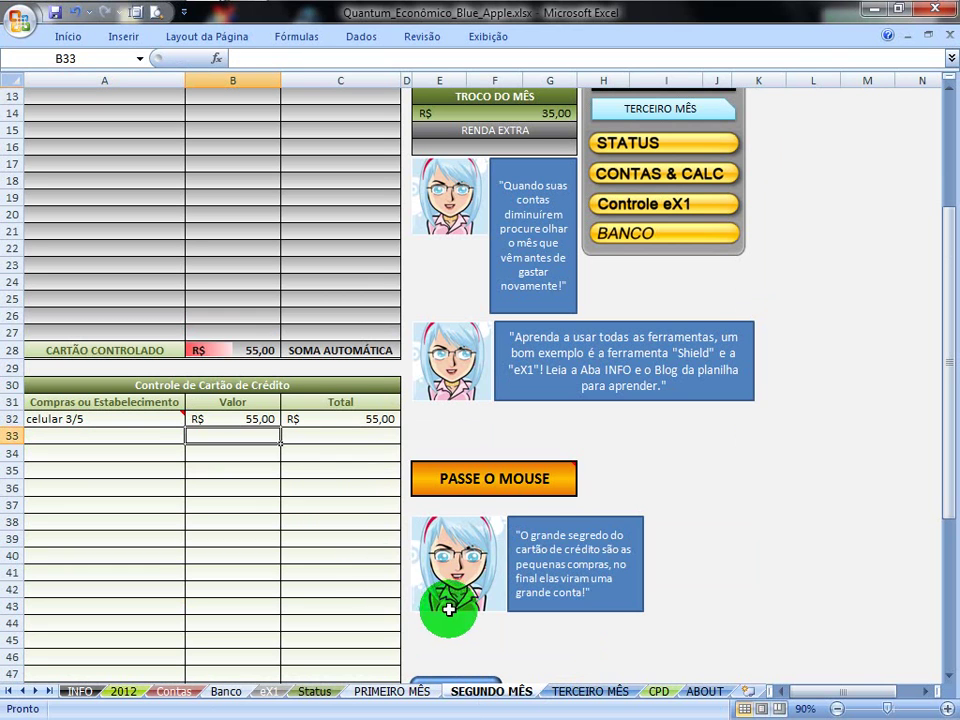
pyautogui.click(121, 437)
pyautogui.scroll(-4, 256, 522)
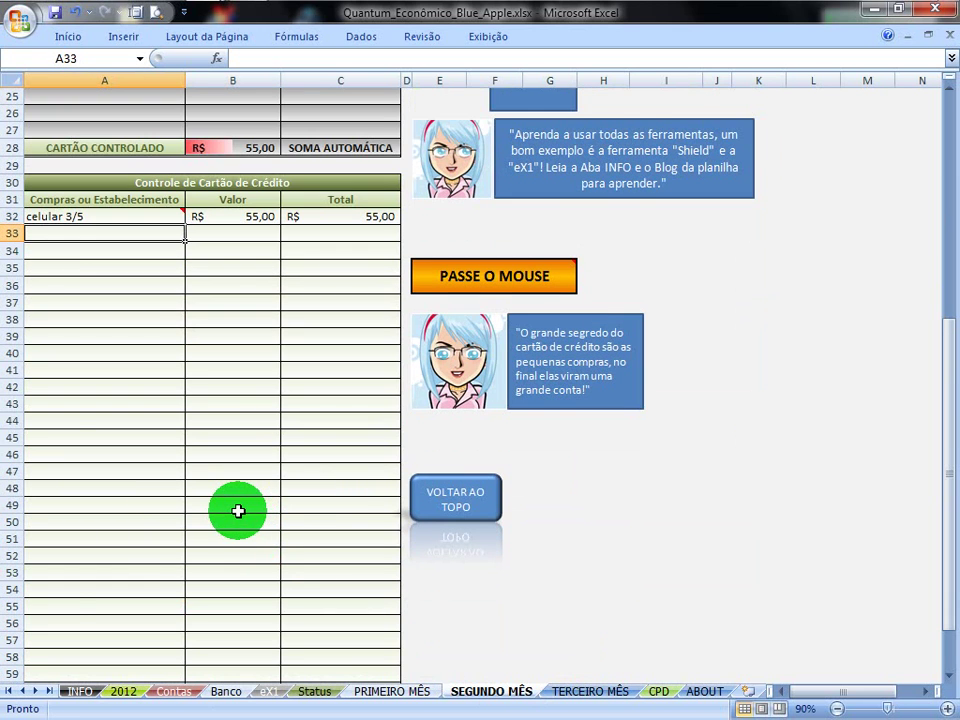
pyautogui.scroll(3, 238, 510)
pyautogui.scroll(5, 245, 500)
pyautogui.scroll(-5, 364, 531)
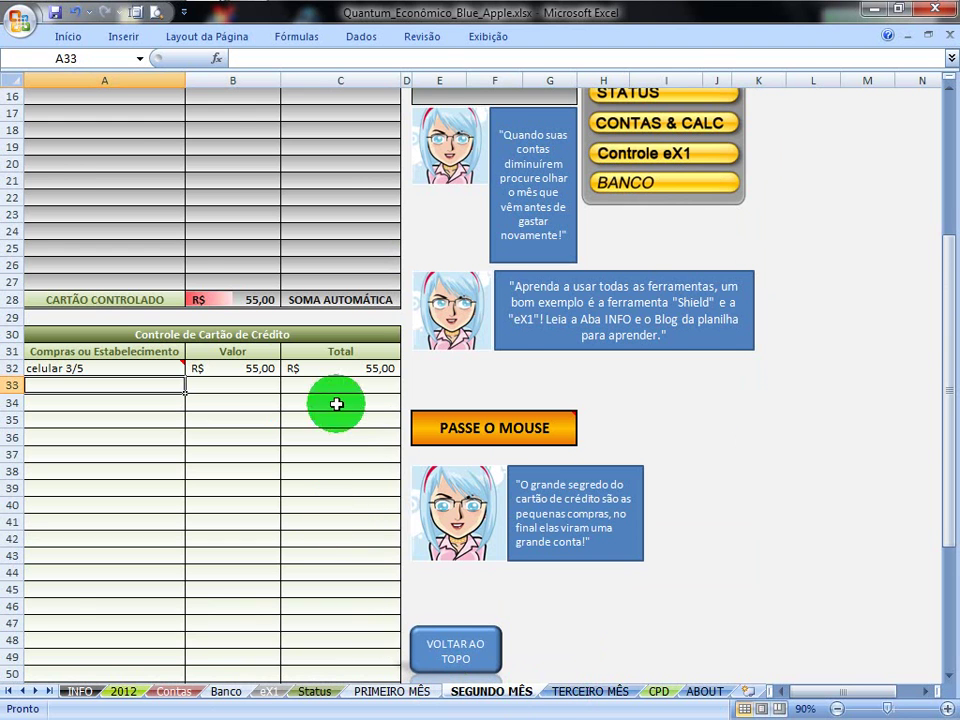
pyautogui.scroll(5, 146, 227)
pyautogui.moveTo(80, 205); pyautogui.dragTo(339, 529)
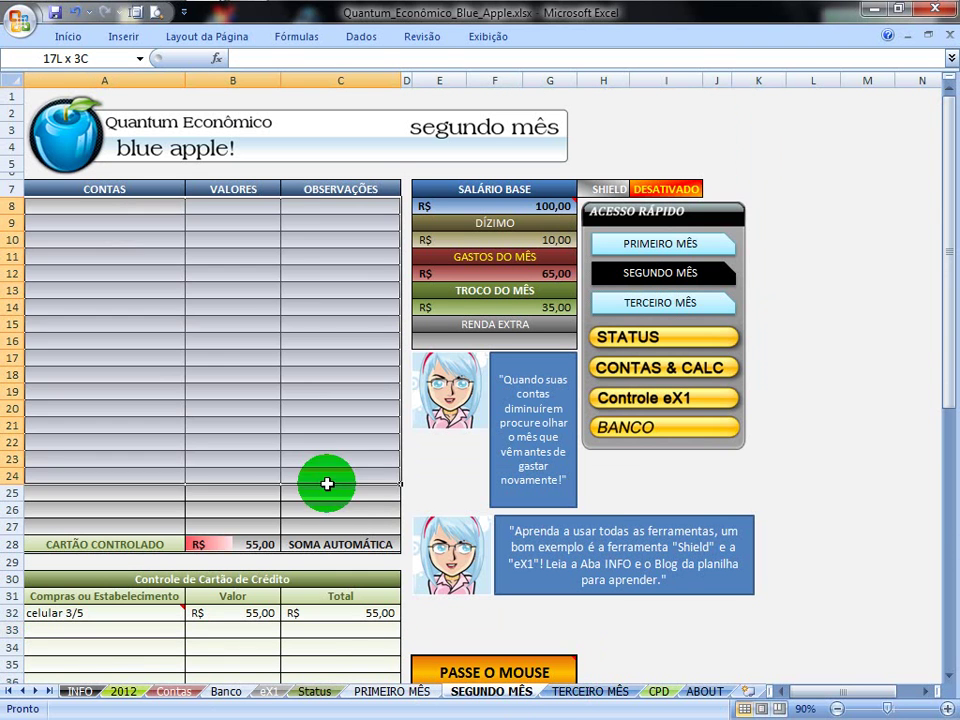
# Step: Enter 150 in the RENDA EXTRA cell E16, raising Troco do Mês to R$ 185,00
pyautogui.click(113, 242)
pyautogui.click(208, 274)
pyautogui.click(289, 274)
pyautogui.click(96, 329)
pyautogui.click(470, 341)
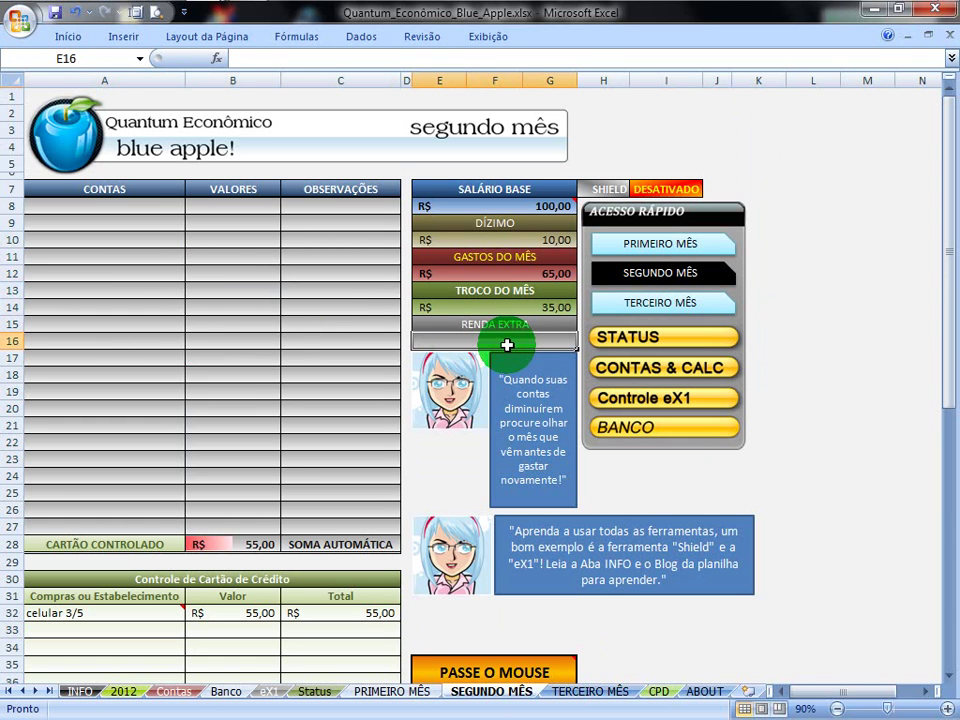
pyautogui.write('15')
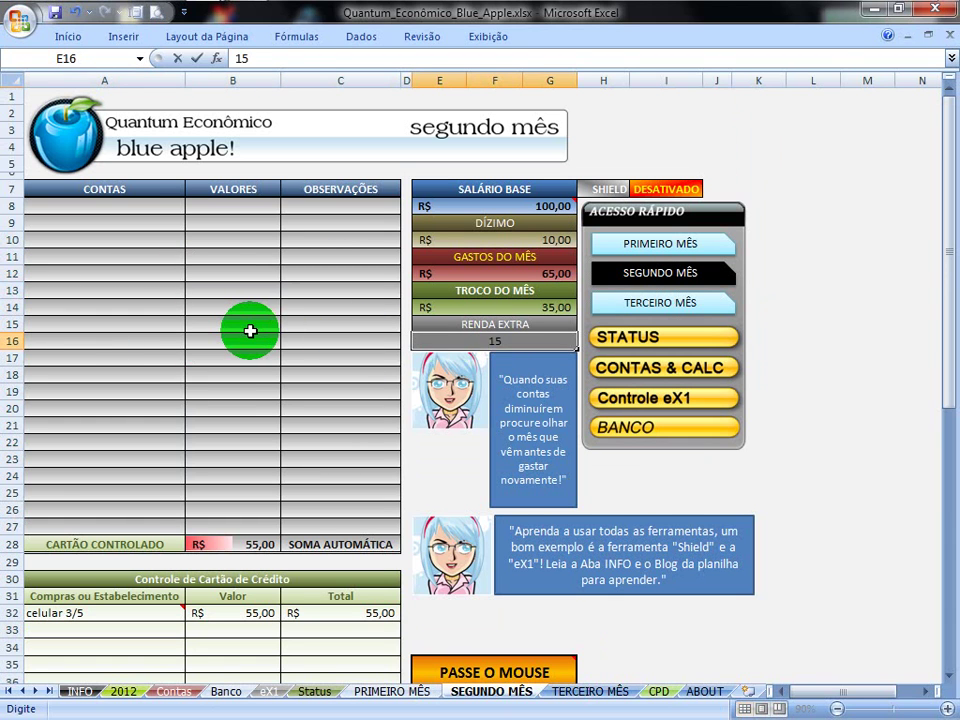
pyautogui.write('0')
pyautogui.press('Return')
pyautogui.click(310, 337)
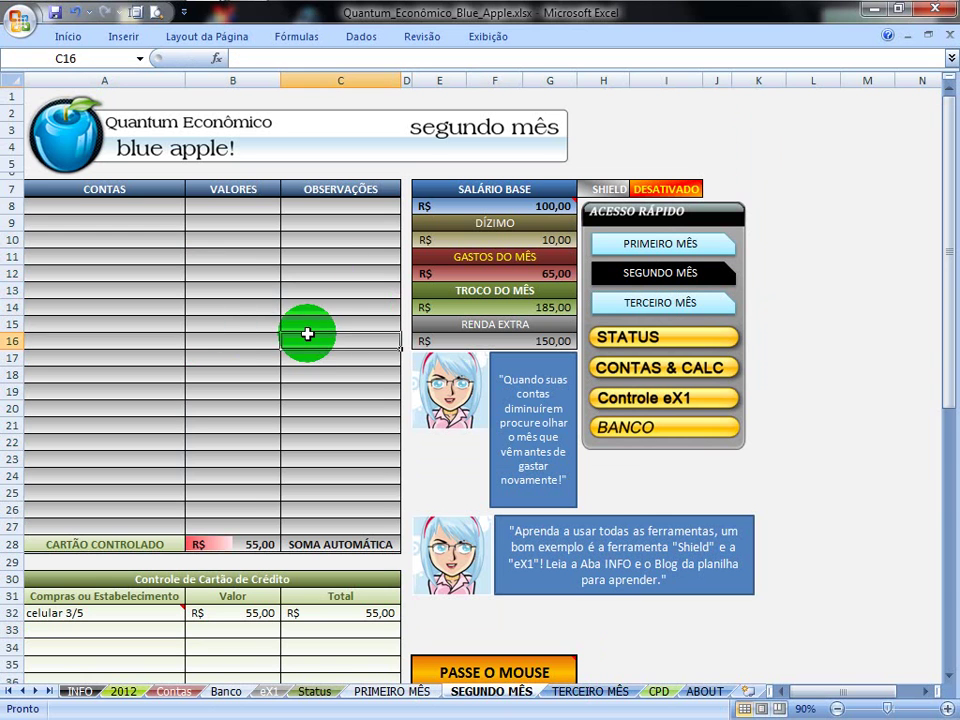
pyautogui.click(229, 326)
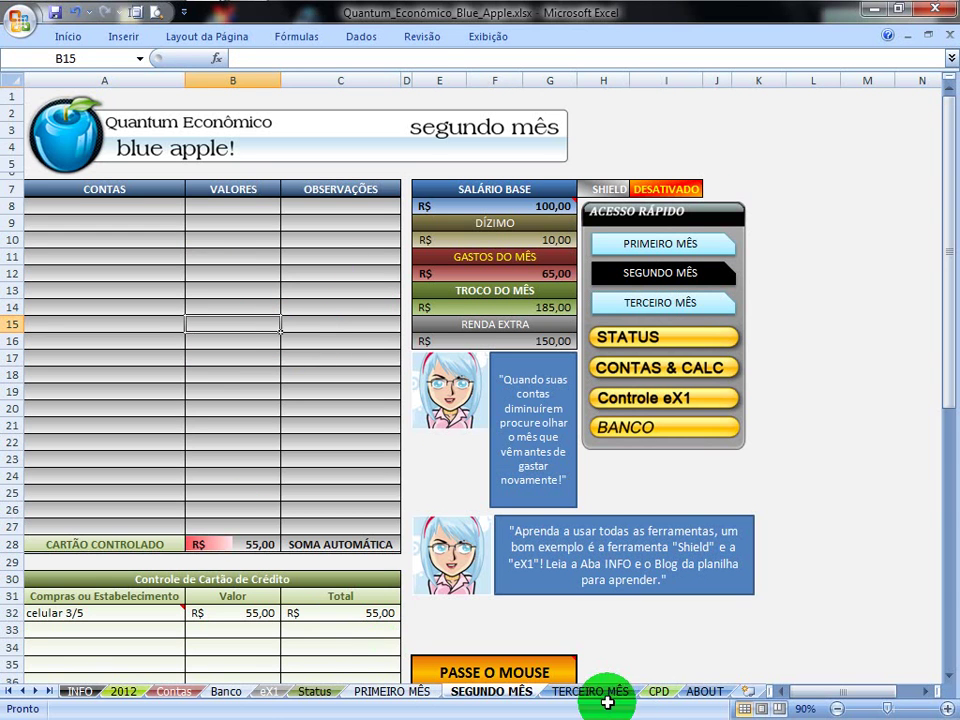
# Step: Check the Status sheet's chart and META BANCÁRIA goal cell, then go to PRIMEIRO MÊS
pyautogui.click(310, 691)
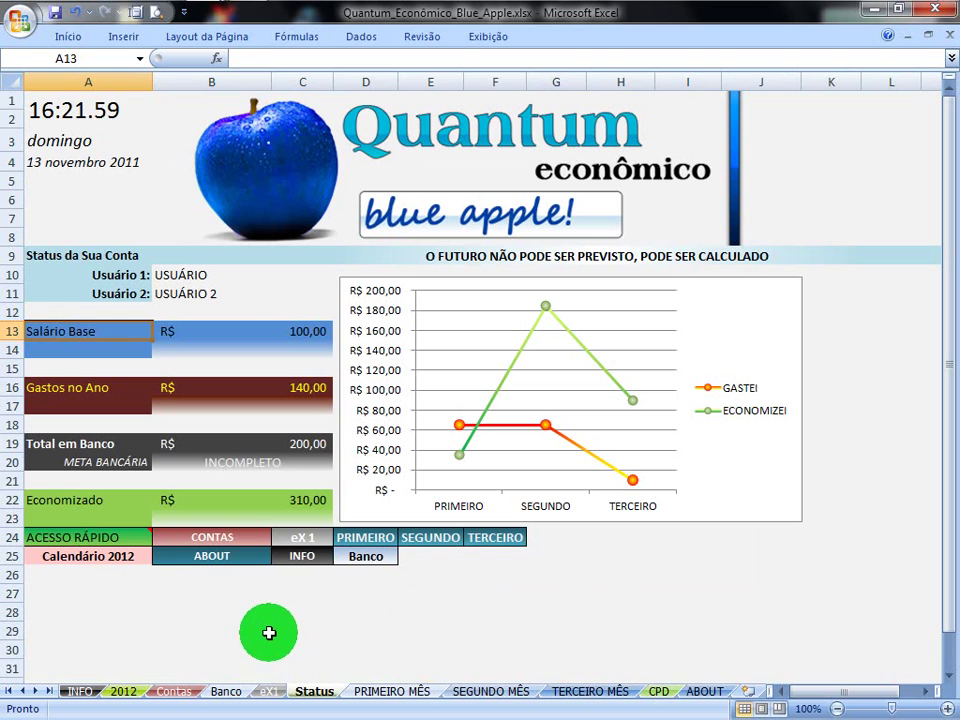
pyautogui.click(221, 459)
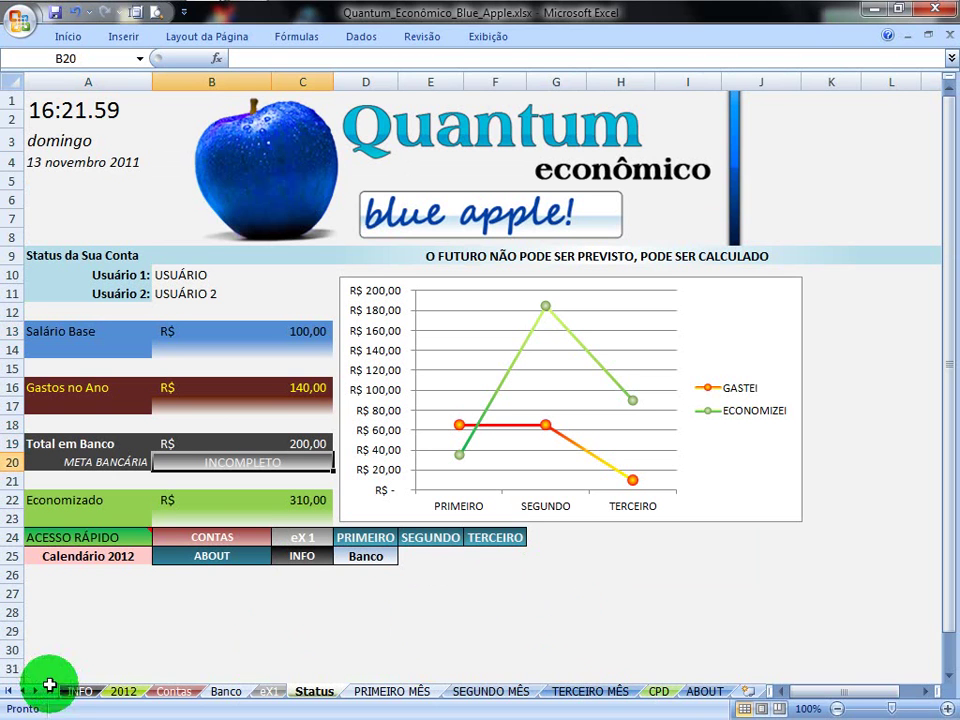
pyautogui.click(357, 692)
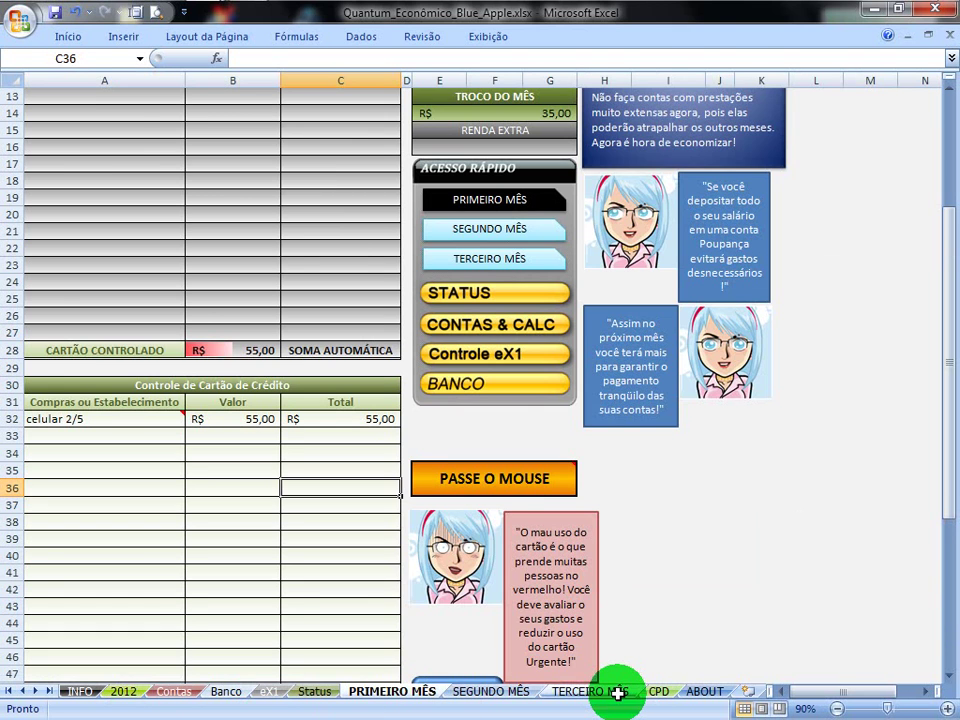
# Step: Clear the celular 3/5 card purchase in row 32 of the SEGUNDO MÊS sheet
pyautogui.click(617, 692)
pyautogui.scroll(-5, 193, 600)
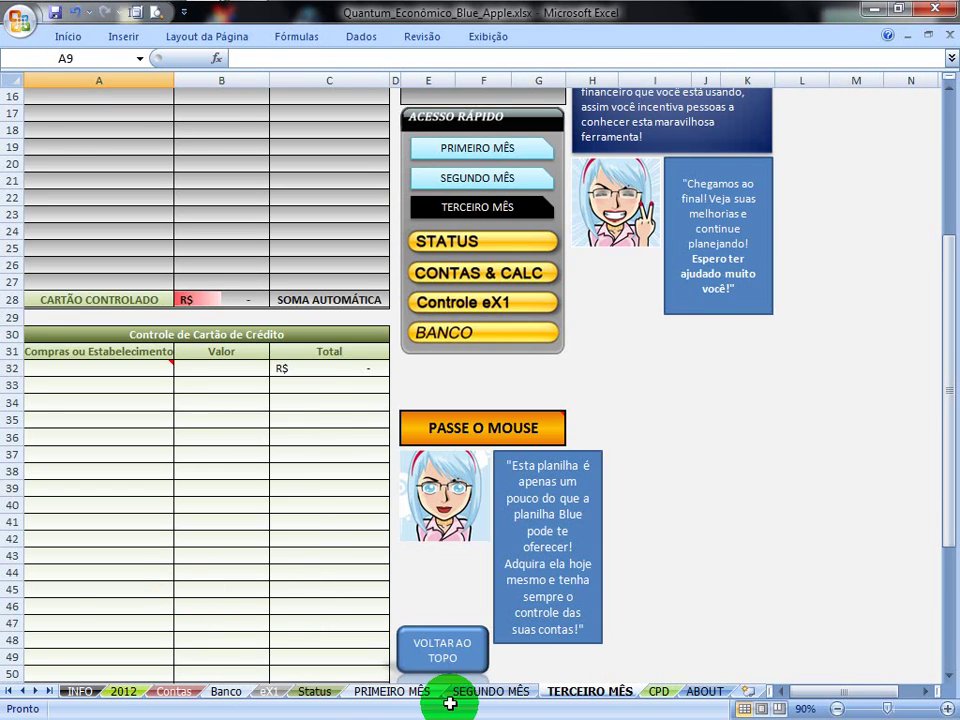
pyautogui.click(525, 691)
pyautogui.moveTo(120, 613)
pyautogui.mouseDown()
pyautogui.moveTo(334, 617)
pyautogui.moveTo(225, 567)
pyautogui.mouseUp()
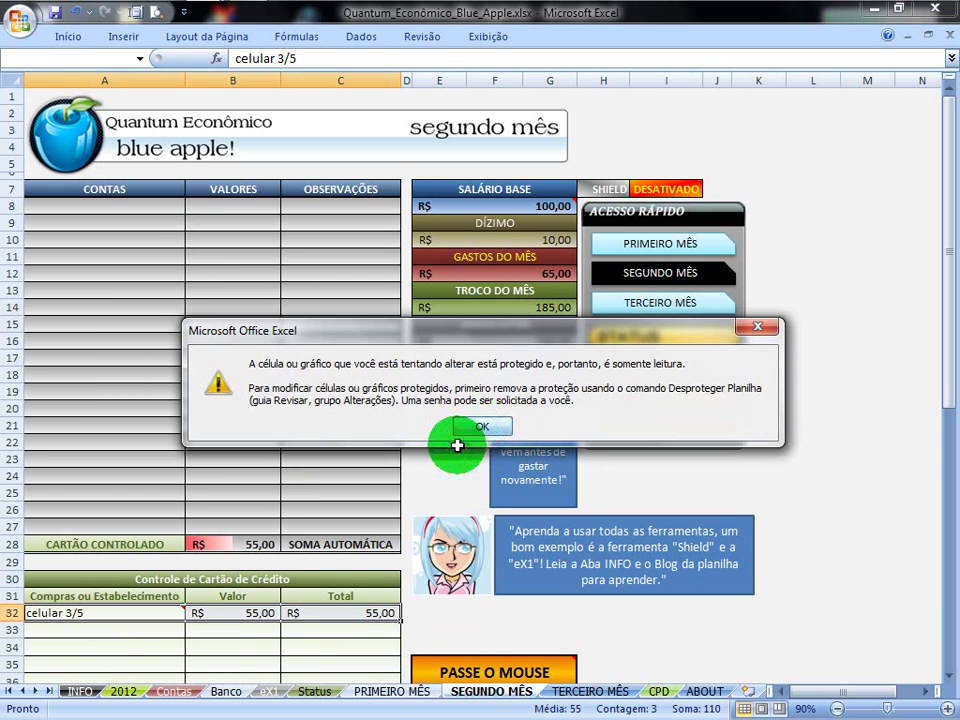
pyautogui.click(481, 423)
pyautogui.click(304, 628)
pyautogui.click(329, 614)
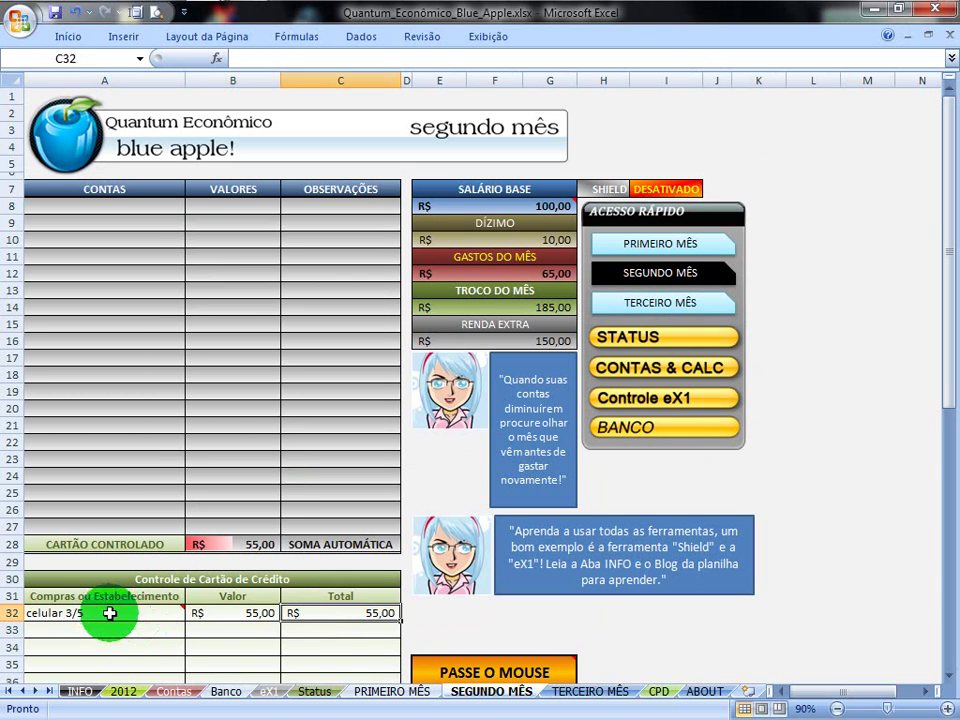
pyautogui.moveTo(107, 615); pyautogui.dragTo(222, 628)
pyautogui.press('Delete')
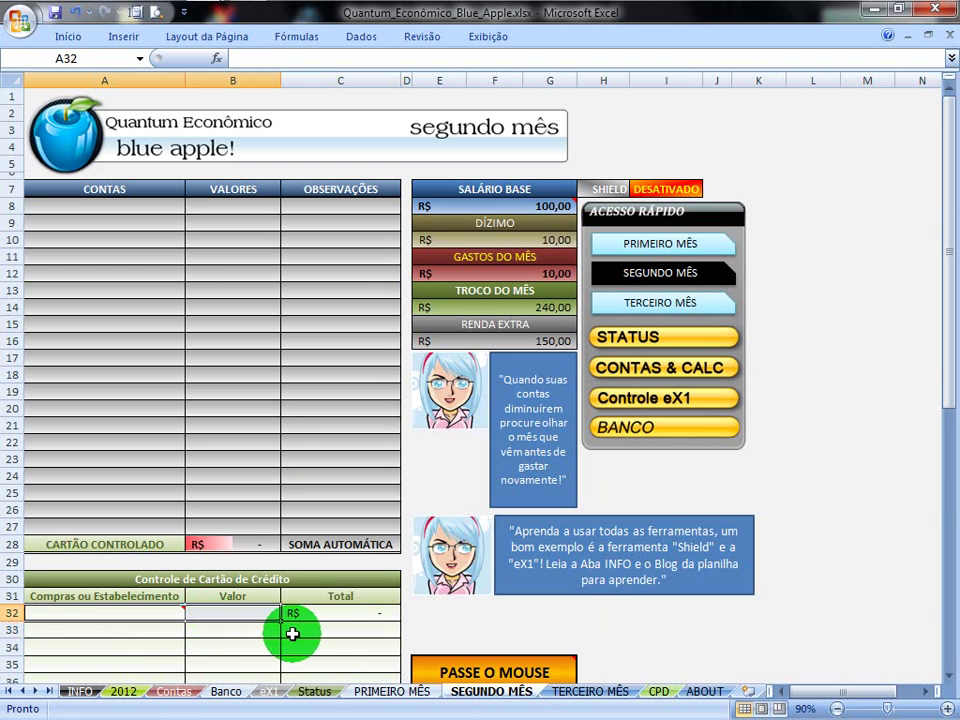
# Step: Clear the celular 2/5 card purchase on PRIMEIRO MÊS, then return to SEGUNDO MÊS
pyautogui.click(390, 689)
pyautogui.moveTo(90, 420); pyautogui.dragTo(212, 436)
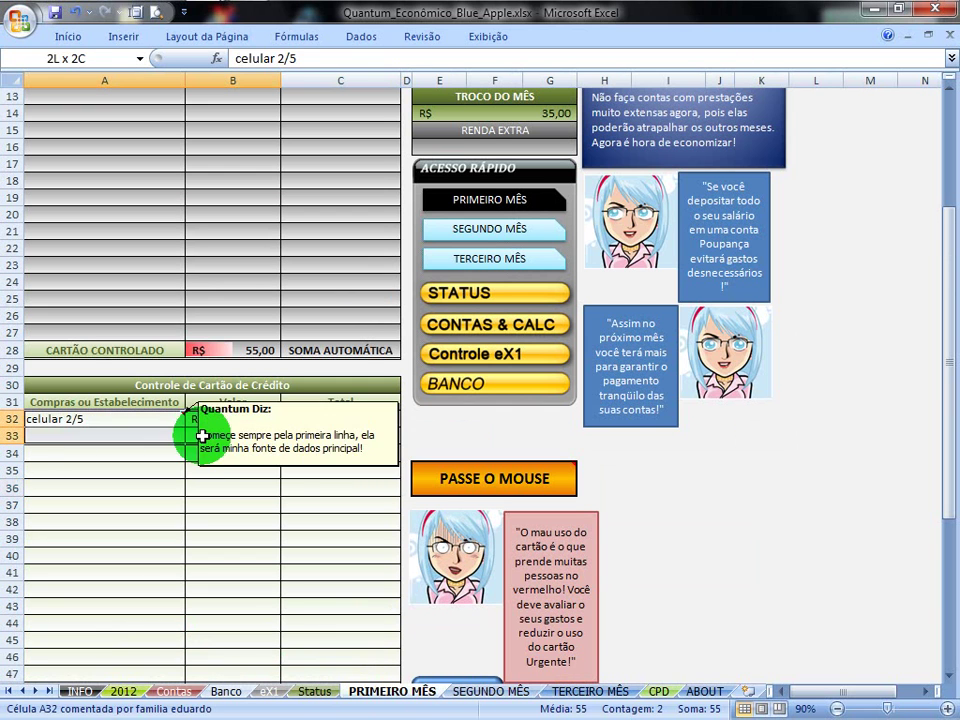
pyautogui.press('Delete')
pyautogui.scroll(4, 26, 356)
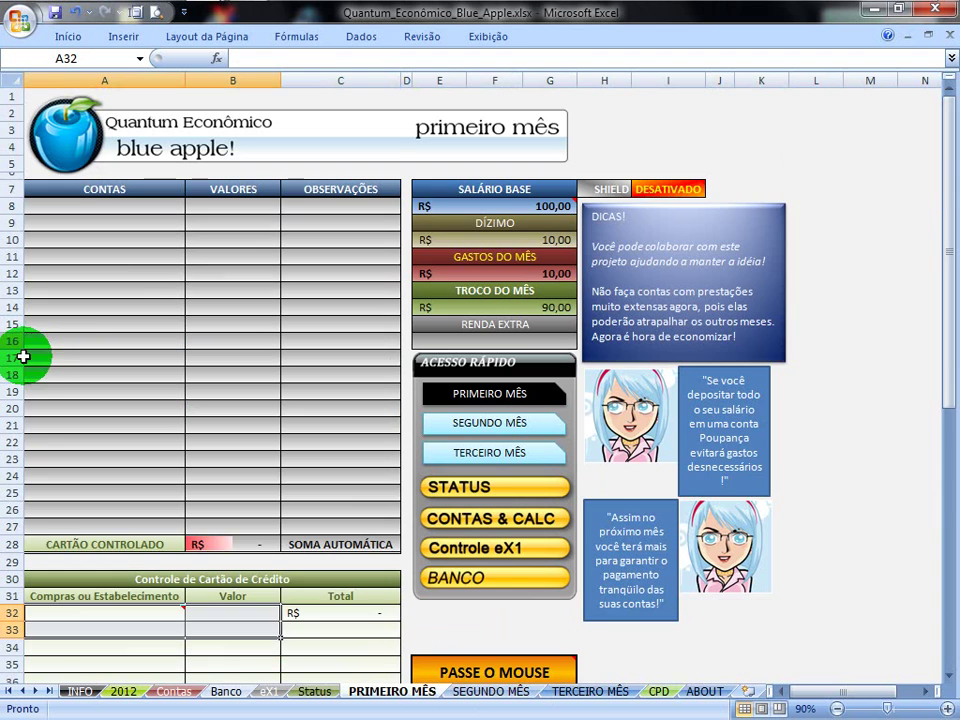
pyautogui.click(110, 290)
pyautogui.scroll(-2, 218, 331)
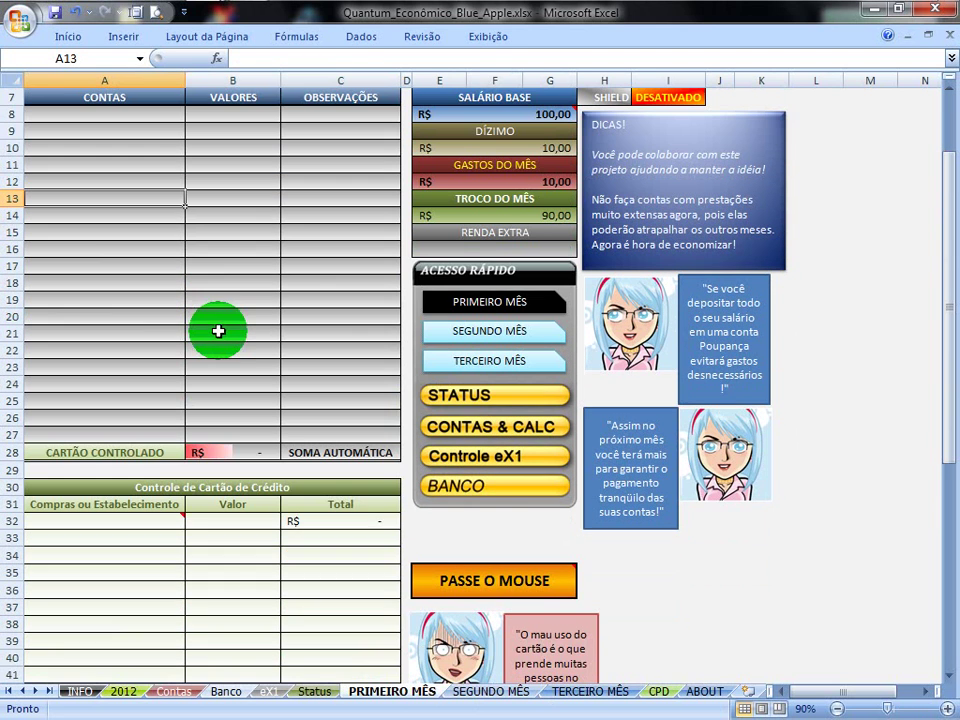
pyautogui.scroll(2, 232, 338)
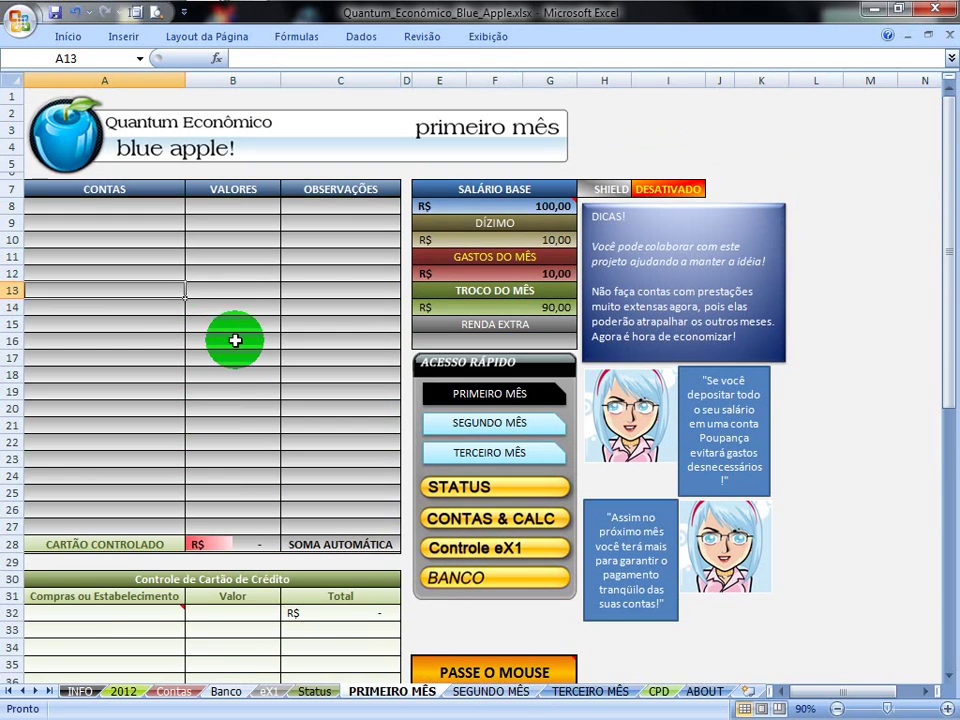
pyautogui.click(514, 690)
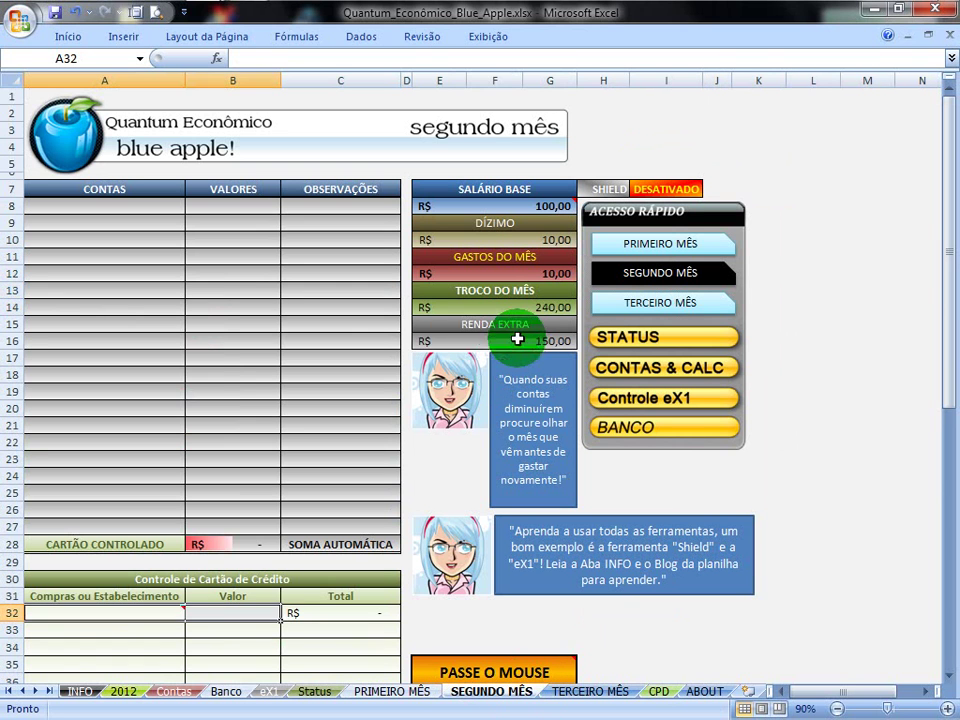
# Step: Clear SEGUNDO MÊS's RENDA EXTRA, then review the Banco and Contas sheets, ending on CPD
pyautogui.click(137, 258)
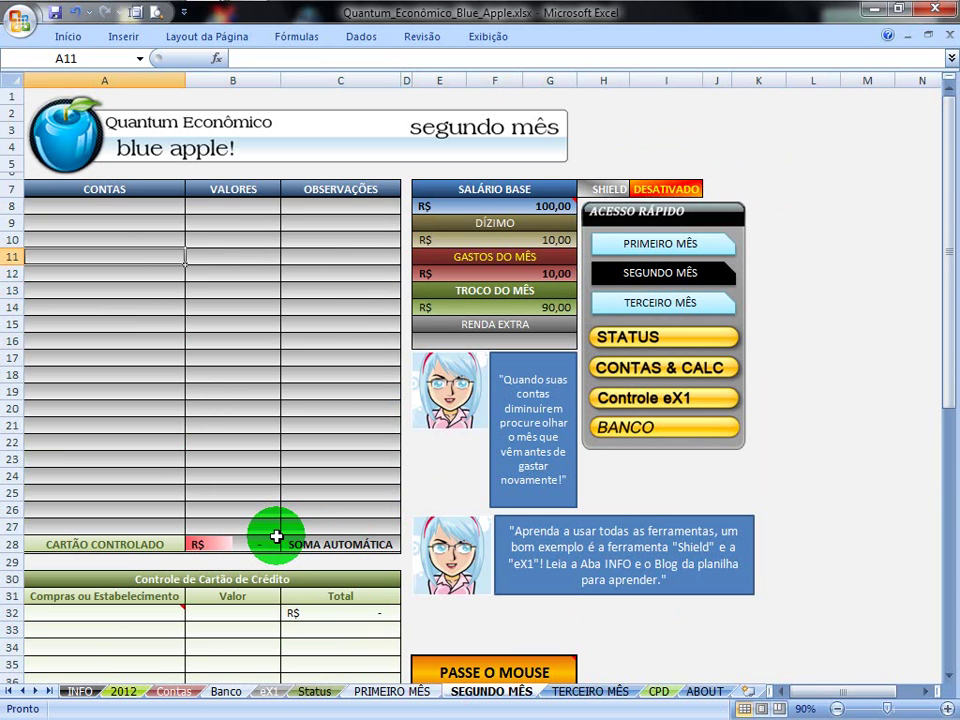
pyautogui.click(225, 691)
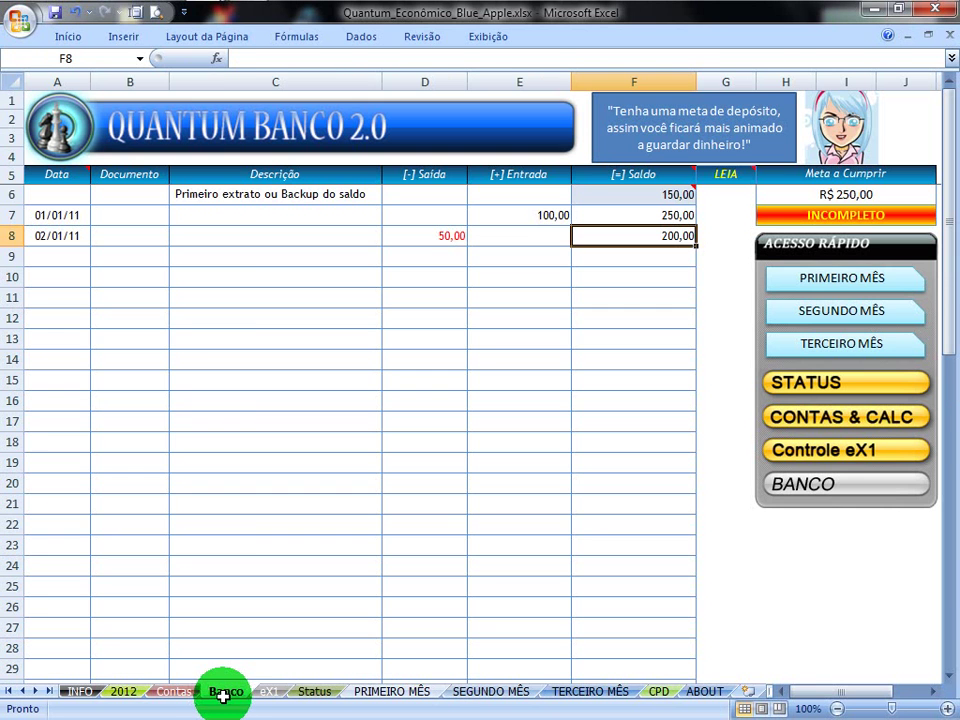
pyautogui.click(170, 691)
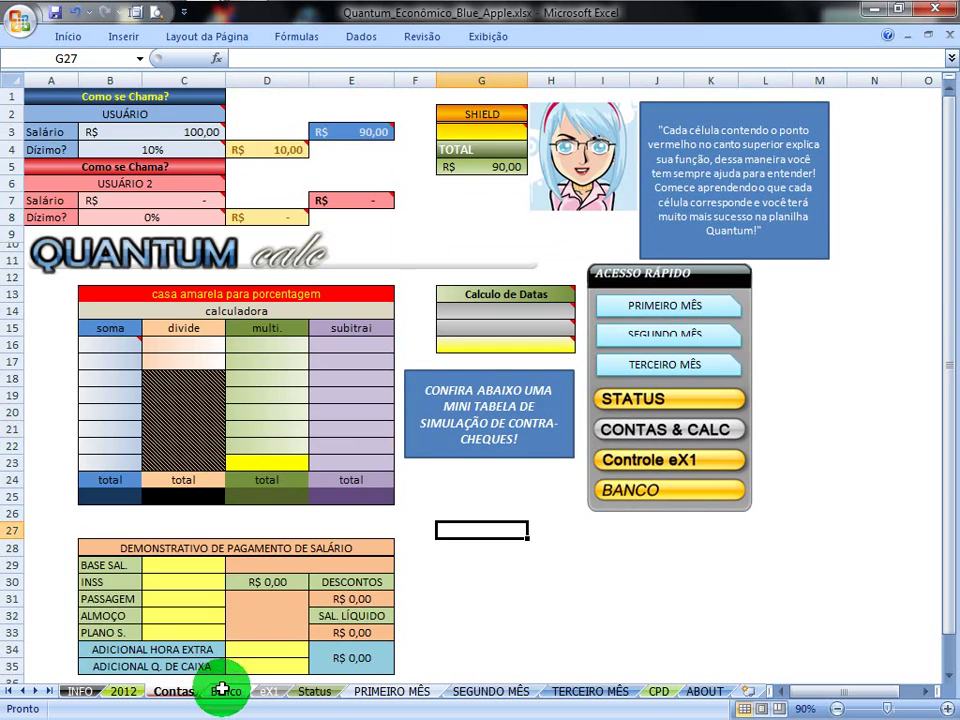
pyautogui.click(225, 691)
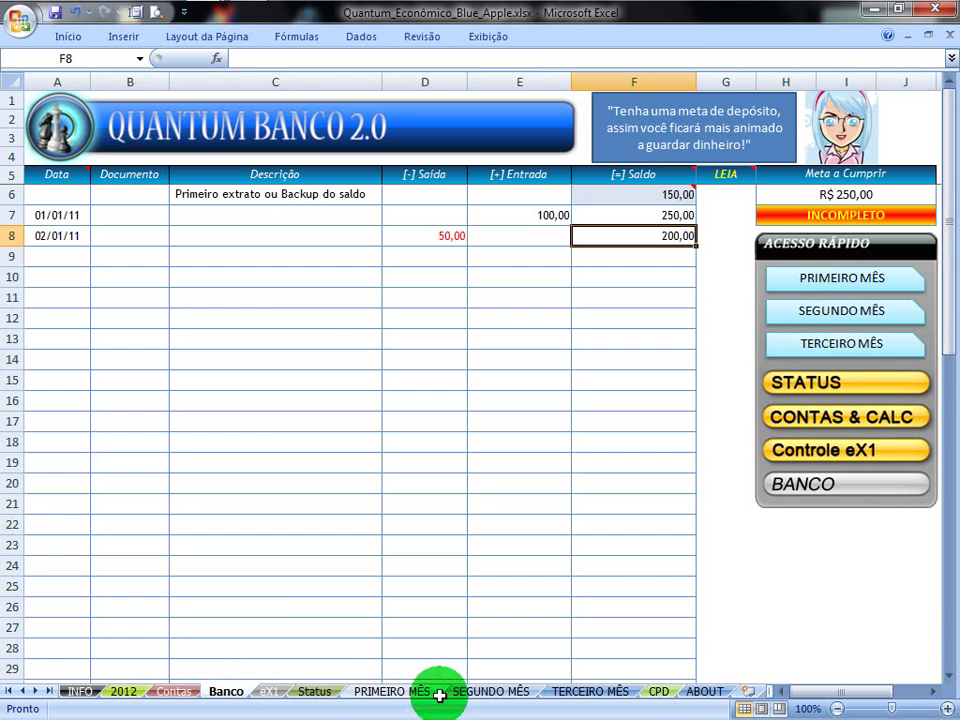
pyautogui.click(658, 691)
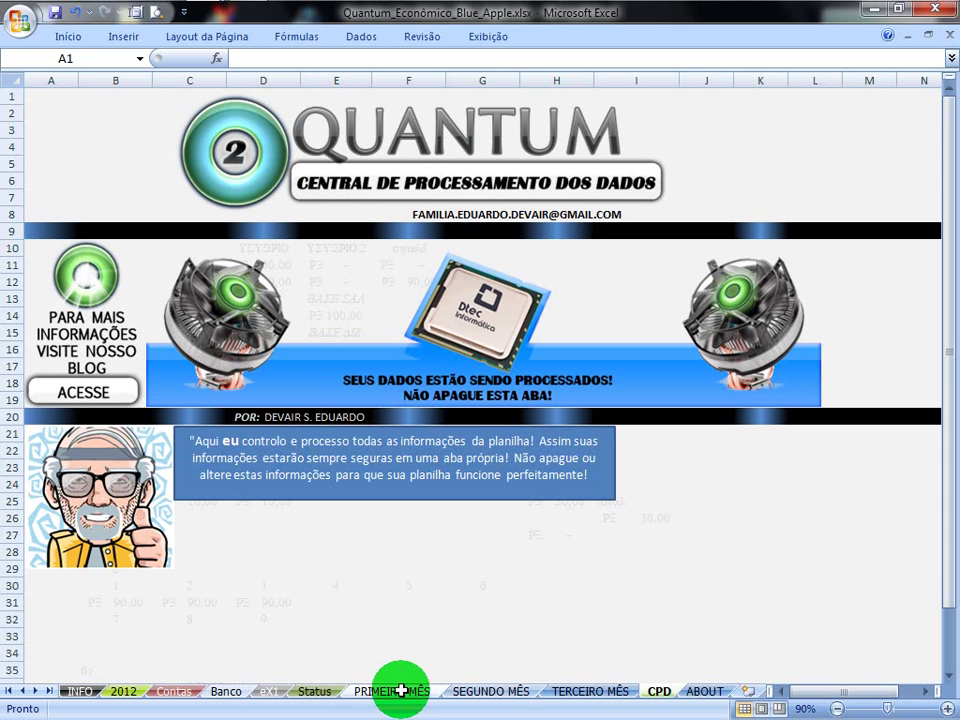
# Step: View the eX1 three-month bill comparison via PRIMEIRO MÊS, then jump to the Status summary
pyautogui.click(400, 691)
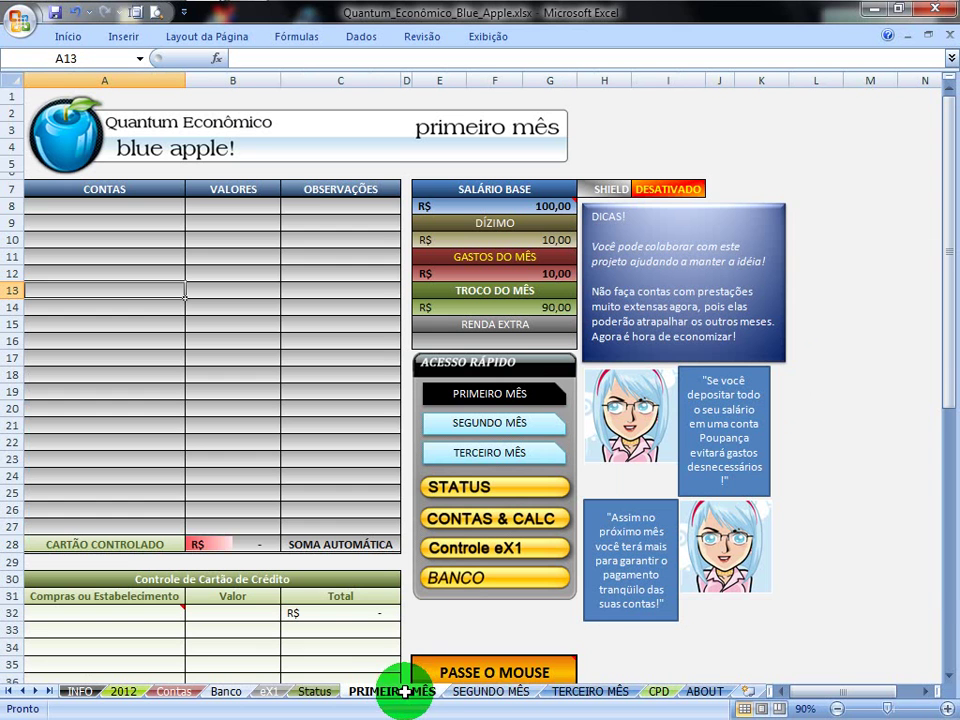
pyautogui.click(271, 690)
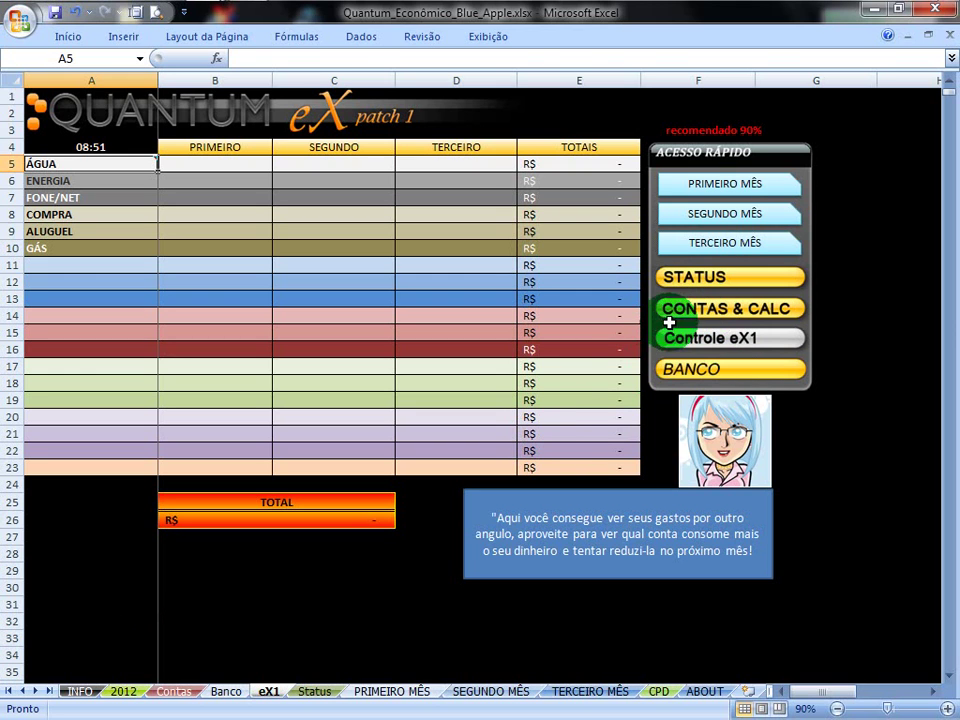
pyautogui.click(672, 276)
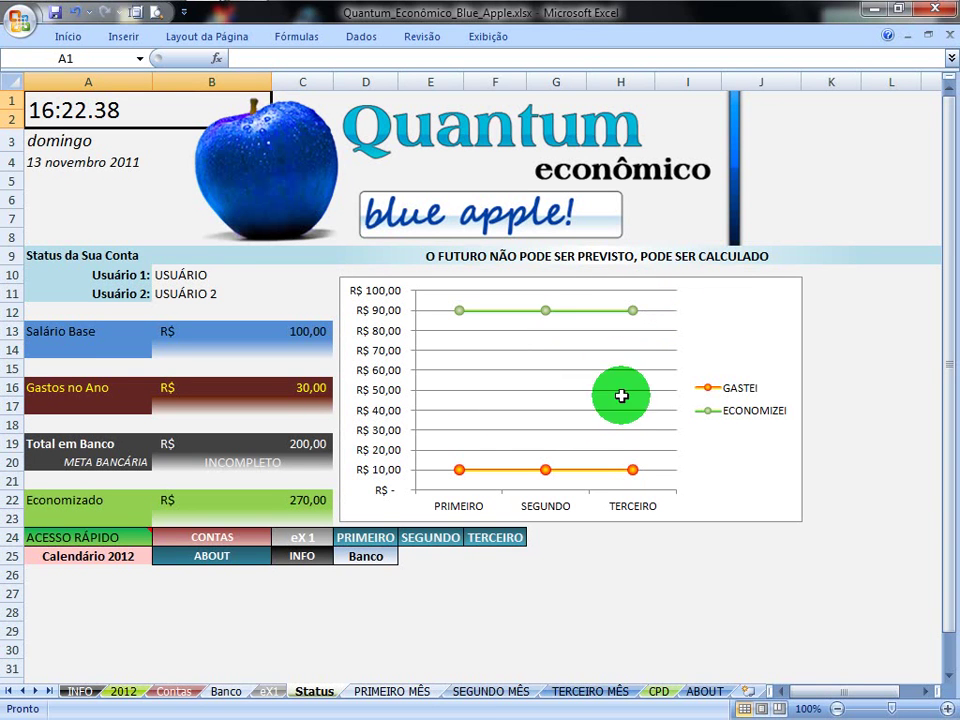
# Step: Select the R$ 200,00 Total em Banco value and the INCOMPLETO META BANCÁRIA cell
pyautogui.click(311, 452)
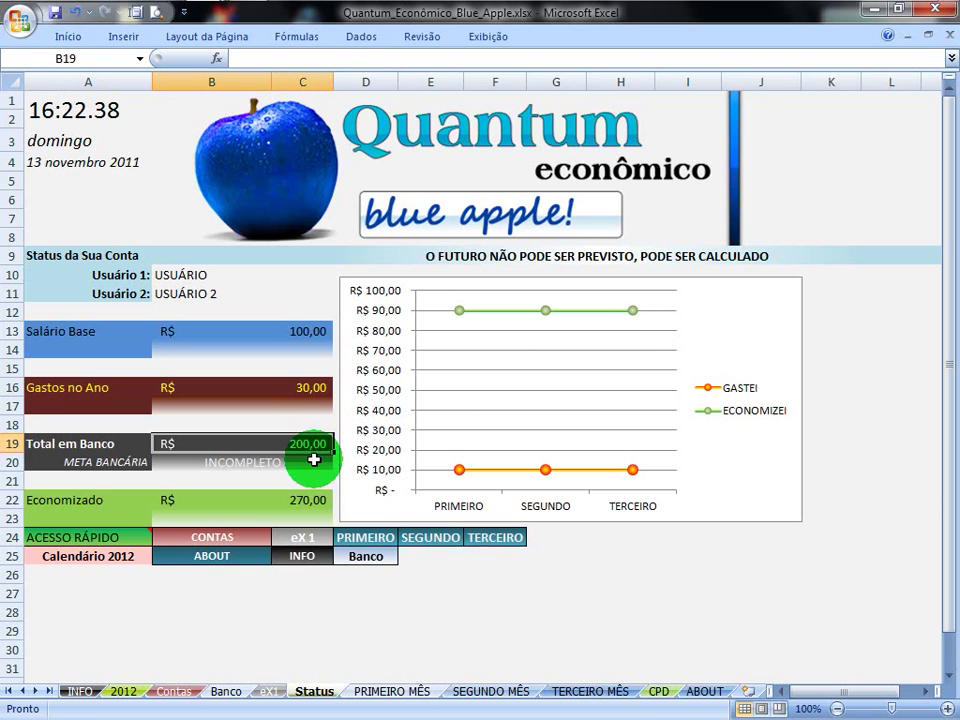
pyautogui.click(313, 460)
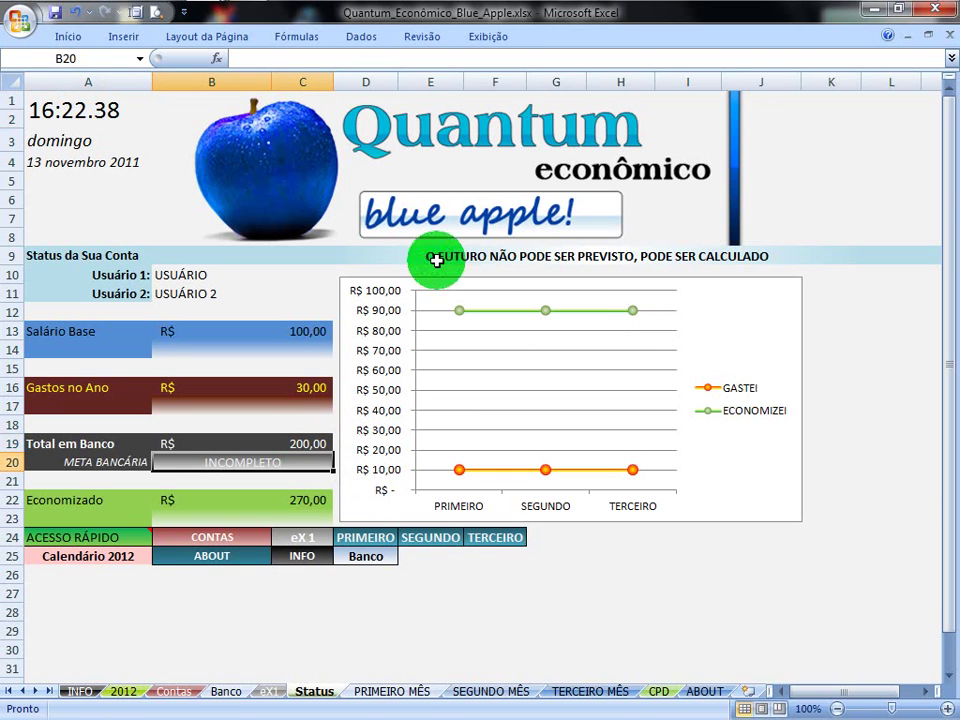